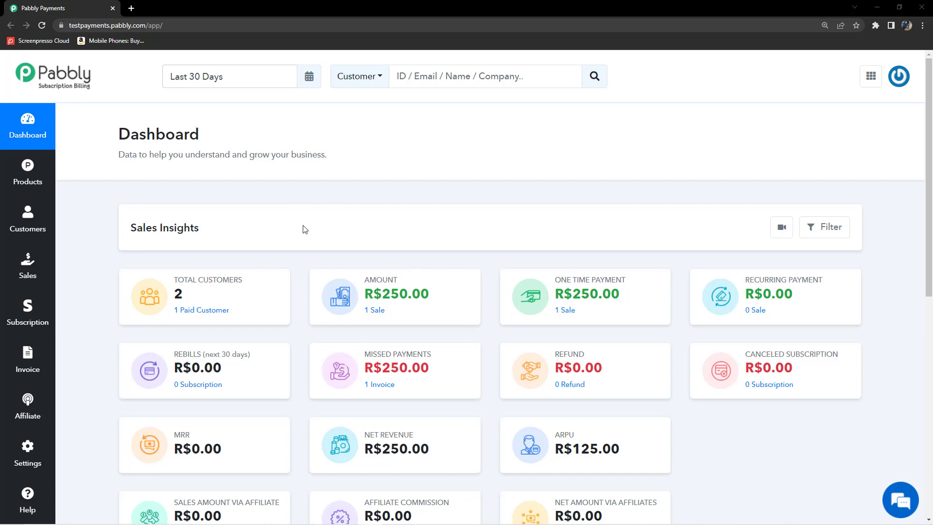
mouse_move(117, 126)
mouse_down()
mouse_move(335, 164)
mouse_move(113, 137)
mouse_up()
click(333, 161)
click(113, 141)
scroll(447, 335, down, 3)
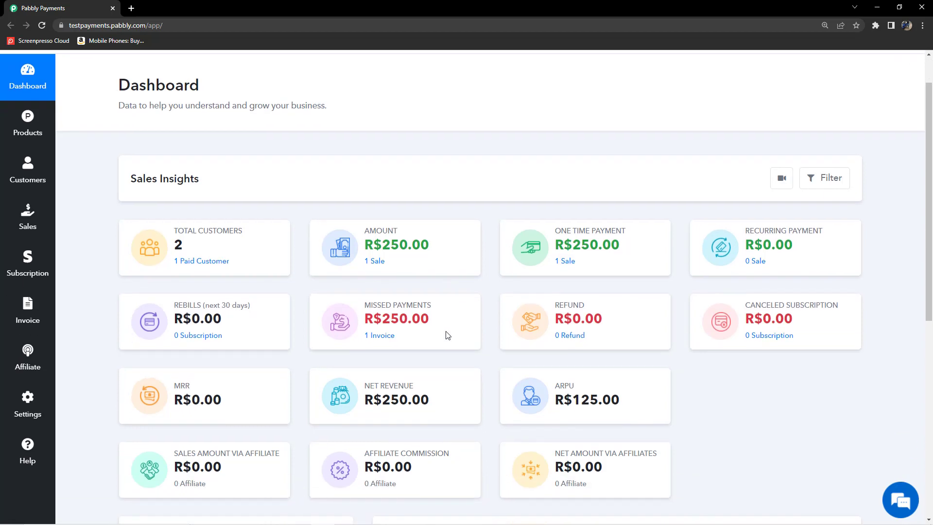
scroll(456, 362, up, 3)
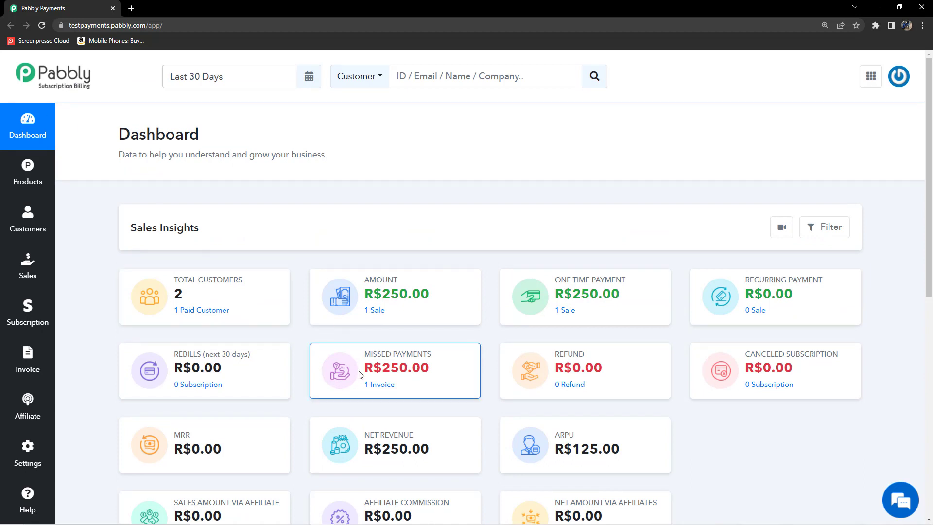
mouse_move(380, 357)
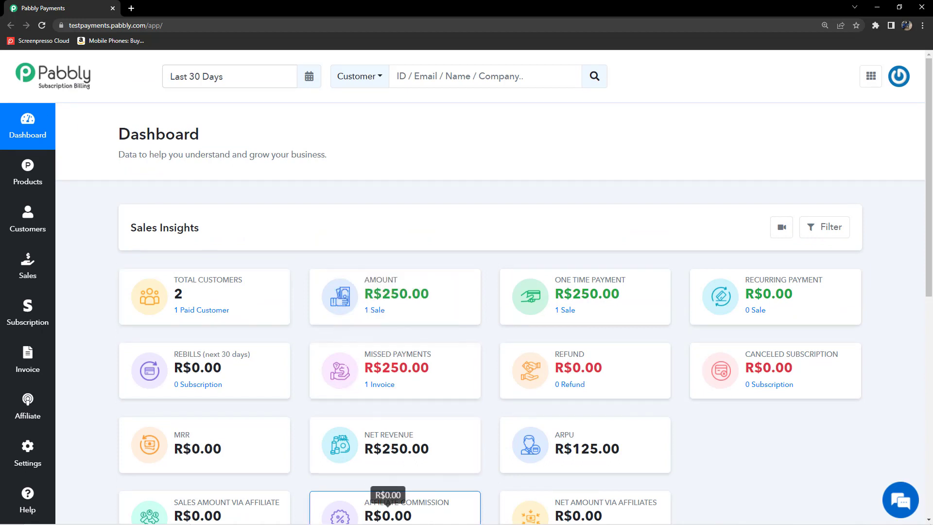
Step: Switch to the boleto notes in Notepad and read the first instruction about integrating Stripe
click(344, 517)
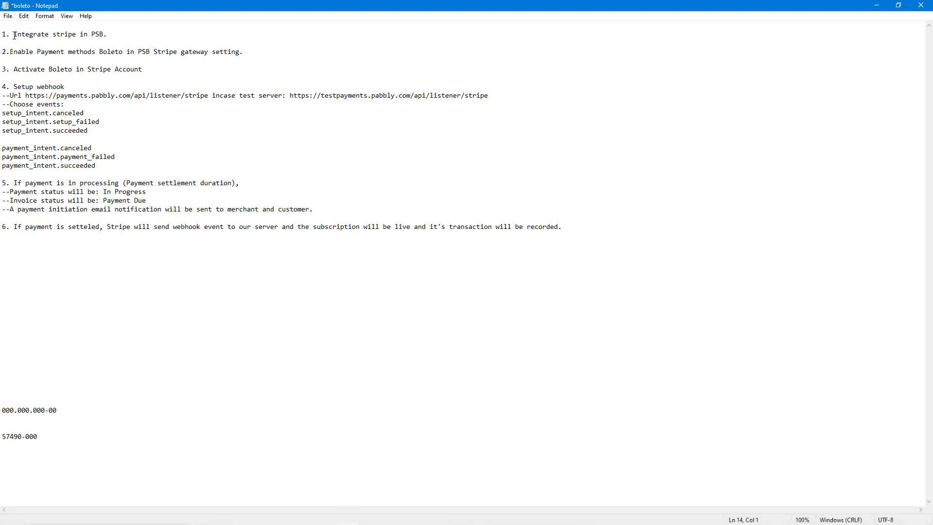
drag(14, 35, 105, 36)
click(113, 37)
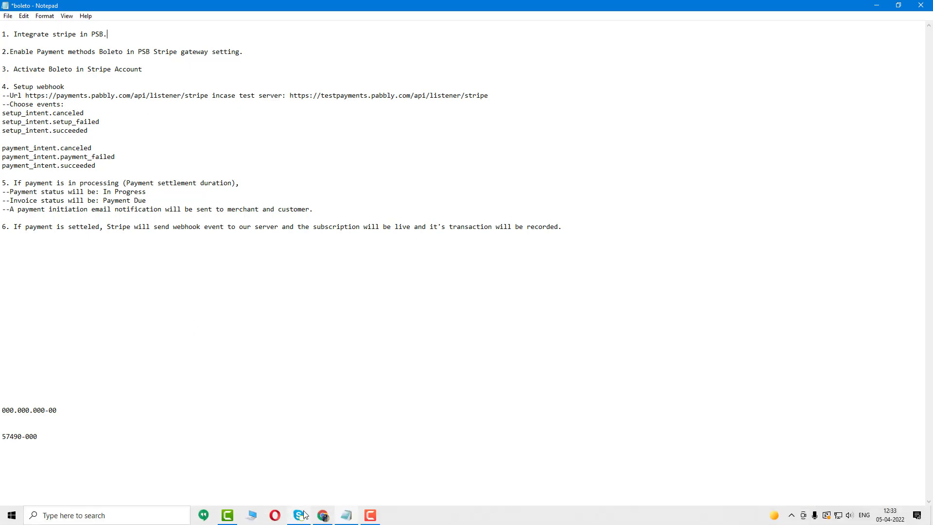
Step: Switch to Pabbly in Chrome and start connecting Stripe from the payment gateway integration settings
click(325, 517)
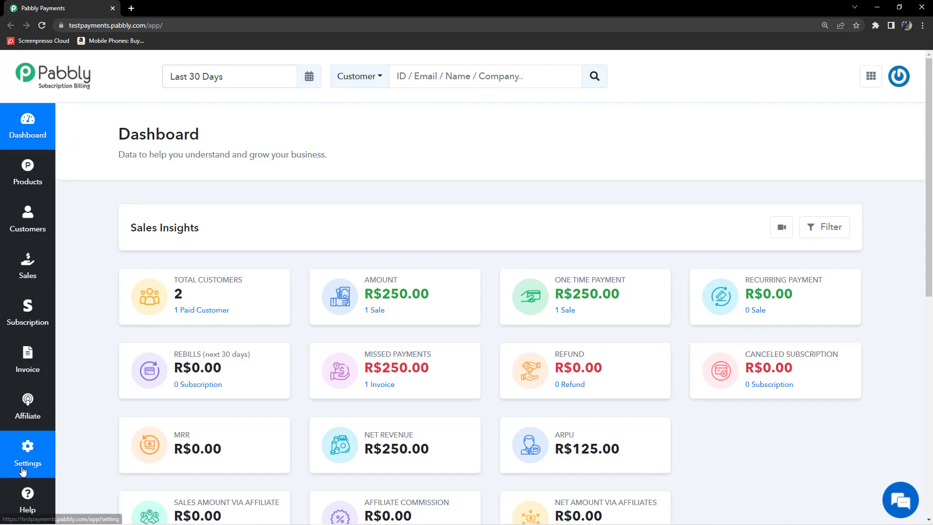
click(32, 450)
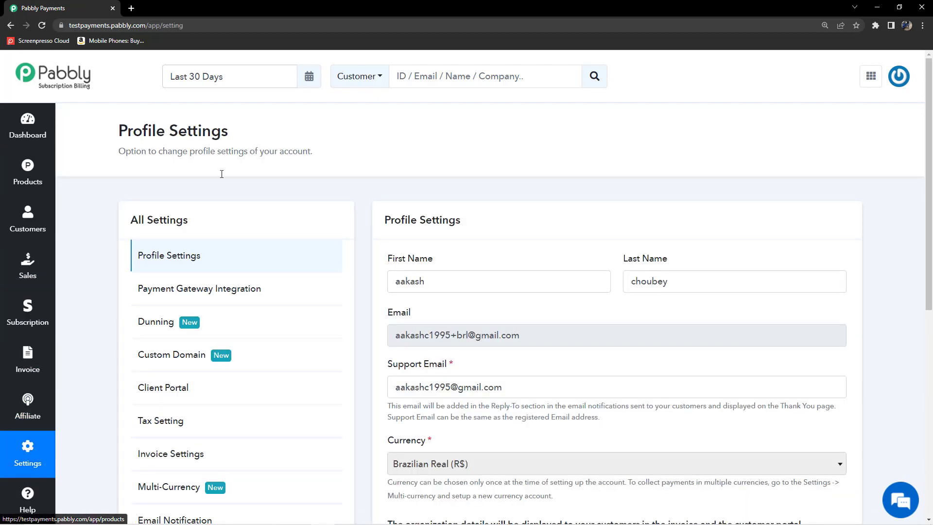
click(239, 290)
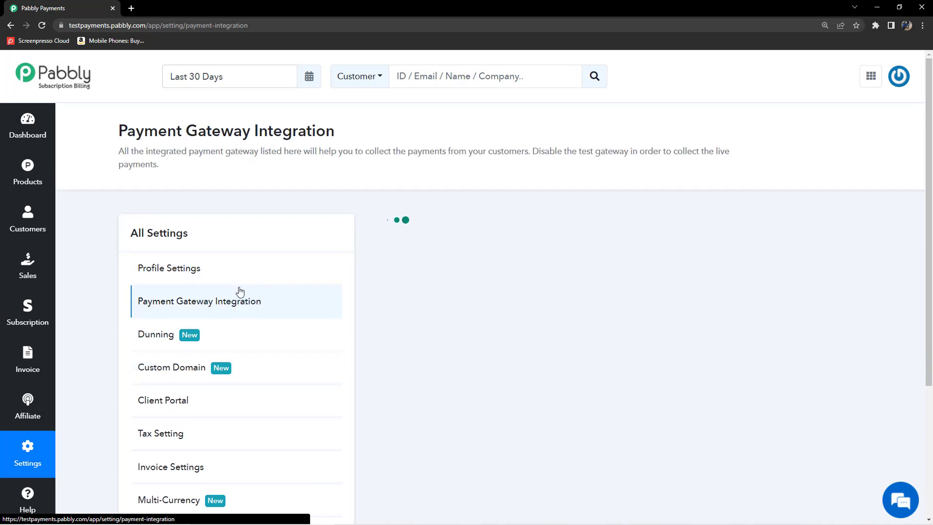
scroll(619, 271, down, 1)
scroll(620, 270, down, 1)
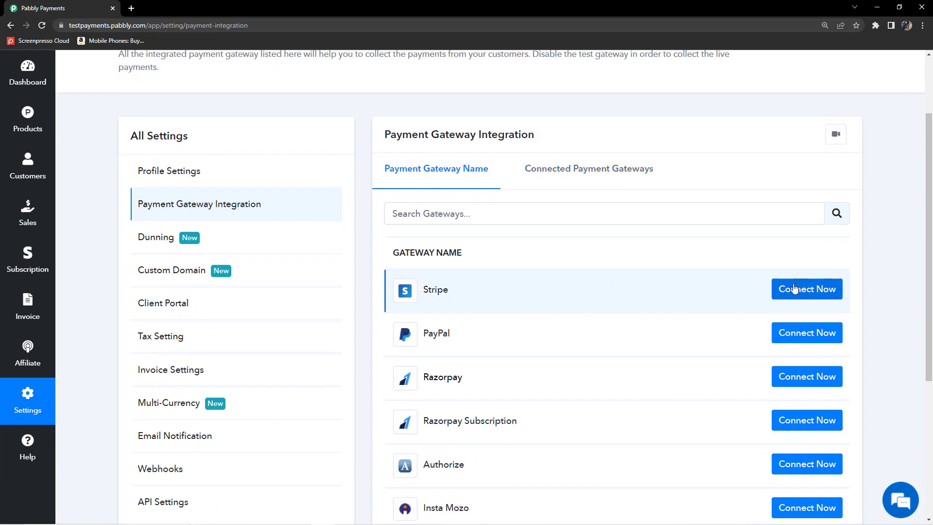
click(808, 292)
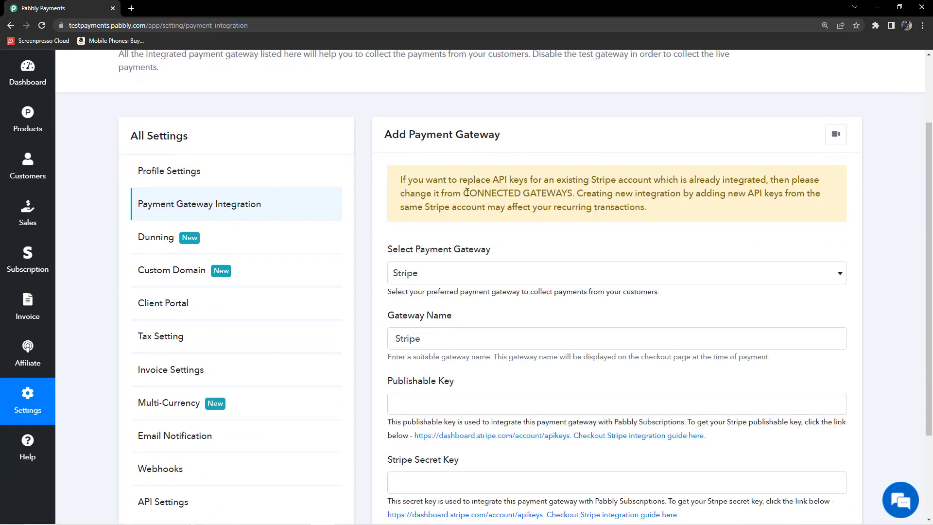
Step: Examine the Stripe gateway form's gateway selection, gateway name, publishable key and secret key fields
scroll(463, 226, down, 3)
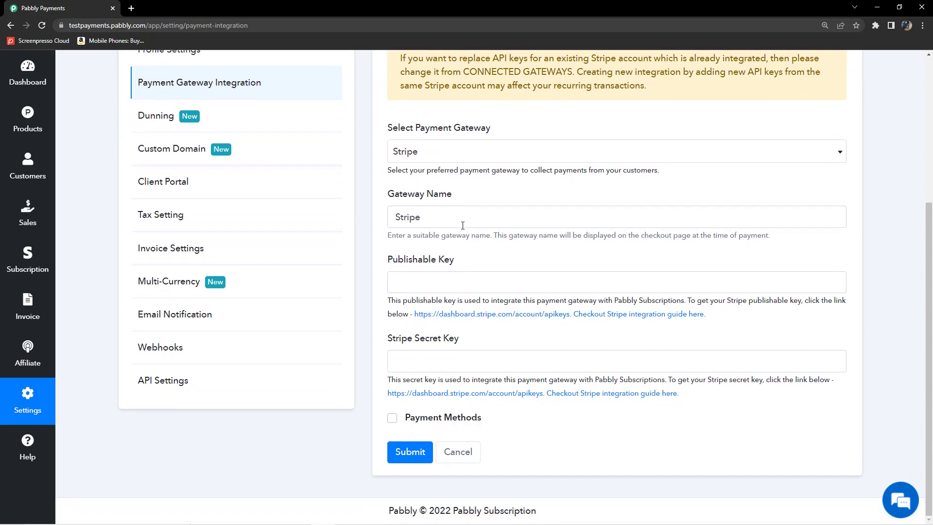
scroll(462, 233, up, 1)
scroll(462, 244, down, 1)
drag(390, 133, 491, 131)
click(495, 141)
drag(395, 200, 455, 202)
click(455, 202)
drag(391, 264, 466, 262)
click(448, 343)
Step: Search the web for stripe in a new browser tab and open the official Stripe website
click(134, 10)
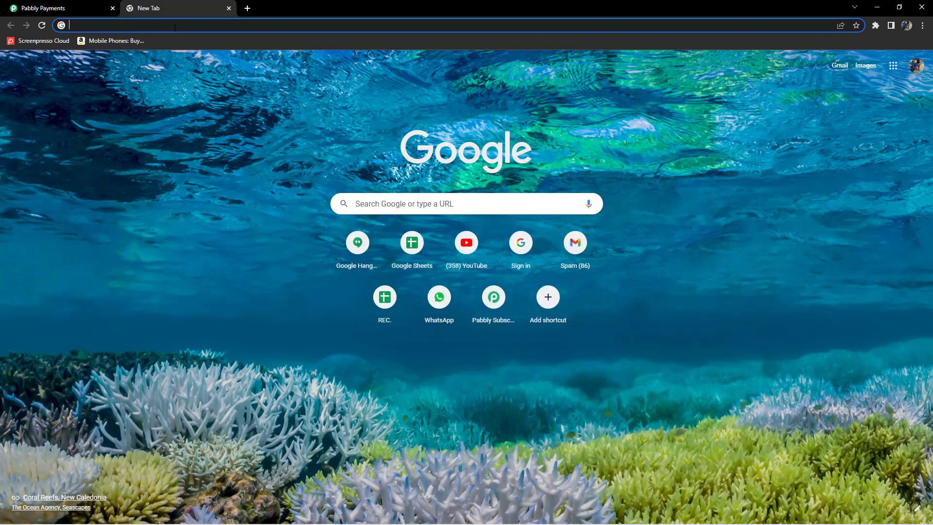
text(stripe)
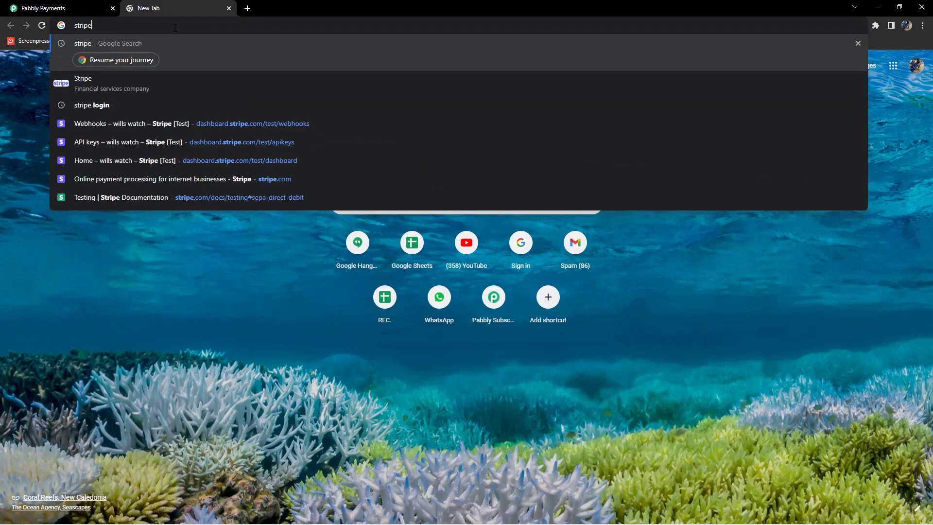
key(Return)
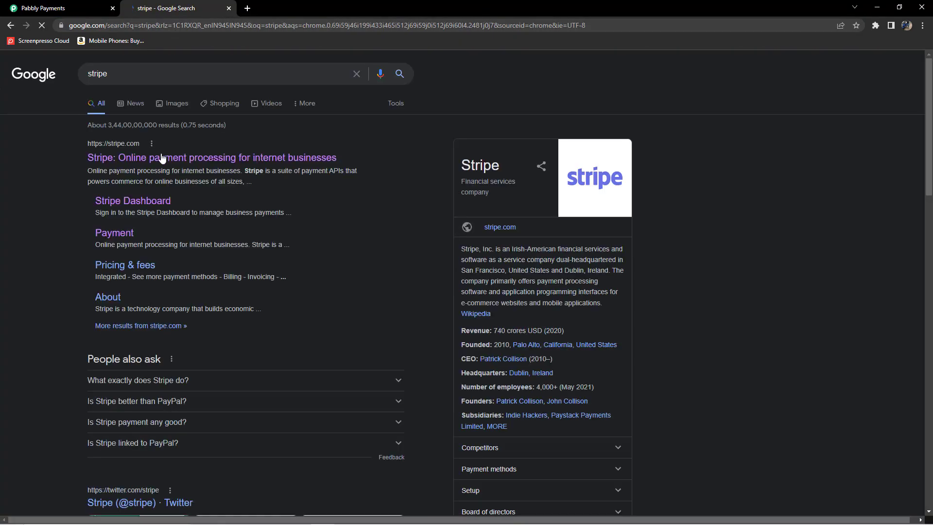
click(163, 158)
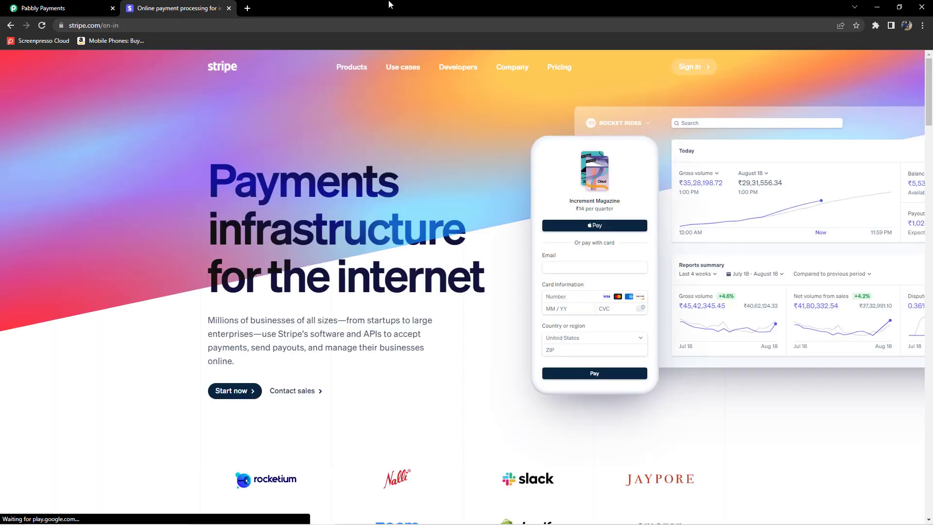
Step: Sign in to the Stripe dashboard with the saved e-mail by entering the account password
click(690, 67)
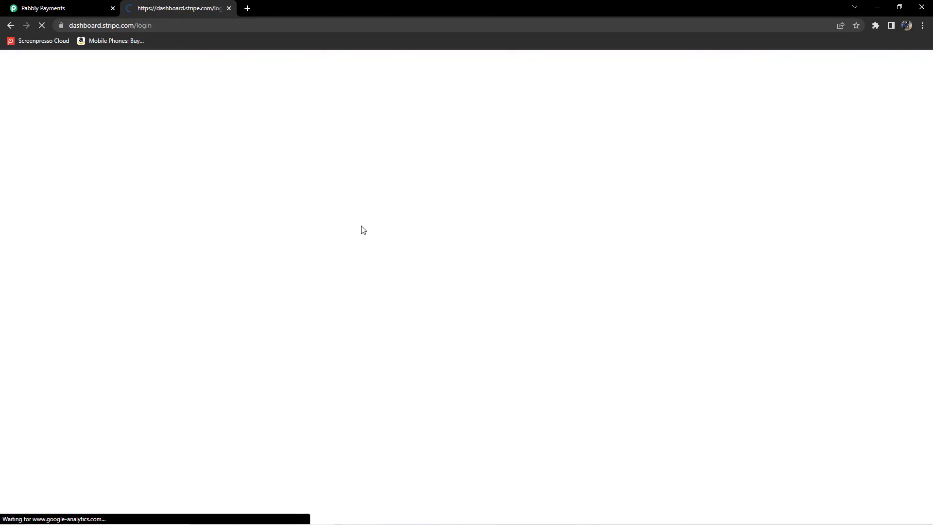
double_click(422, 238)
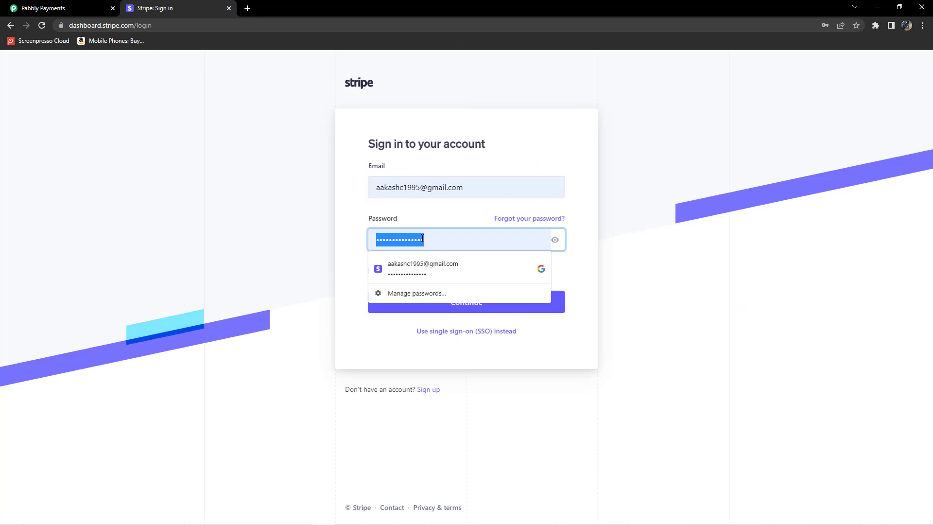
text(•••••••••••••)
key(Return)
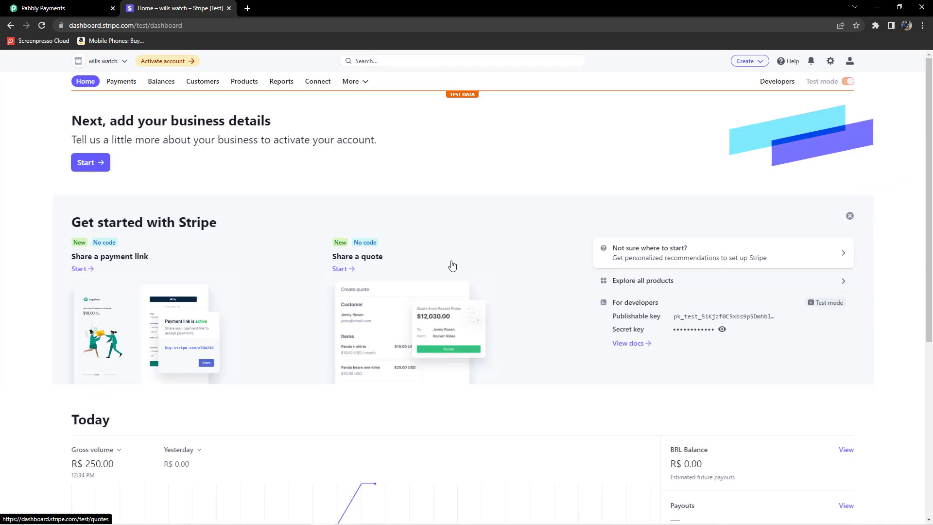
Step: Open the API keys in Stripe's developer area and copy the publishable test key
scroll(585, 381, down, 3)
scroll(587, 381, up, 2)
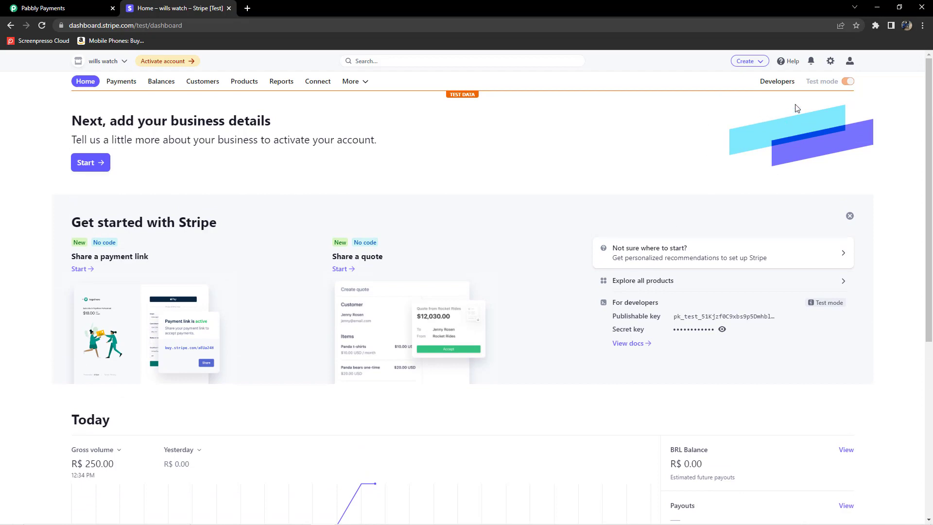
click(778, 83)
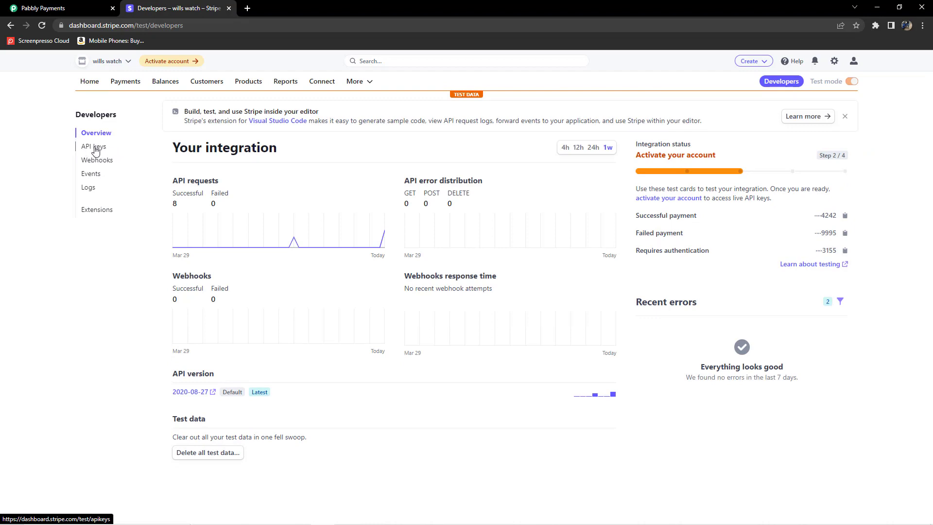
click(95, 152)
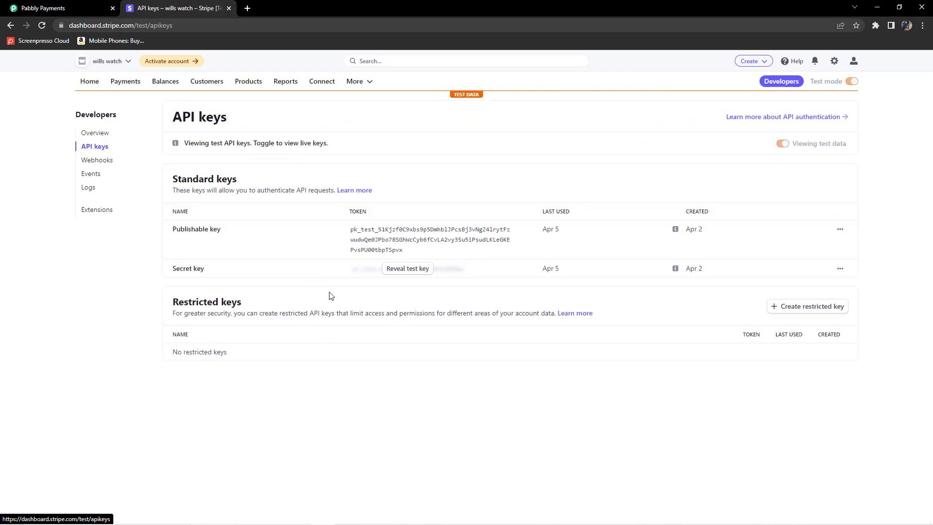
click(377, 243)
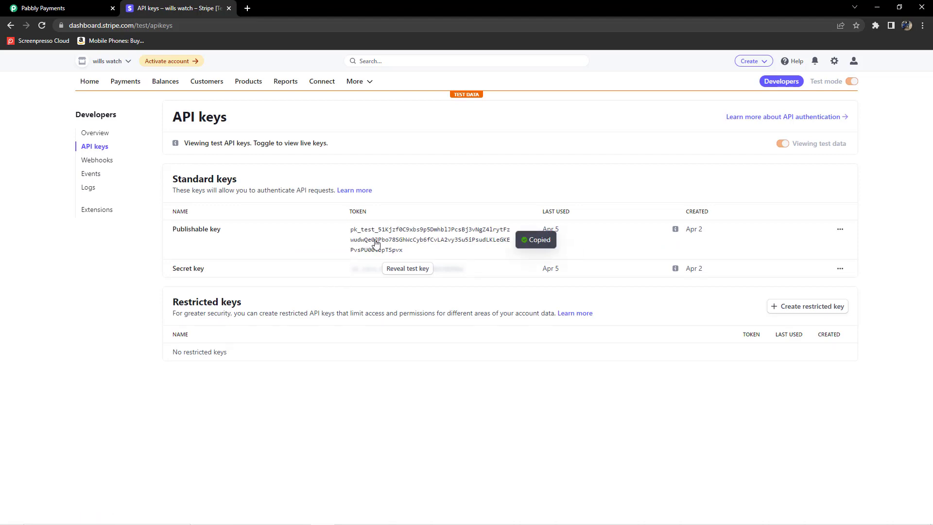
Step: Return to the Pabbly gateway form and paste the copied API key as the Publishable Key
click(58, 8)
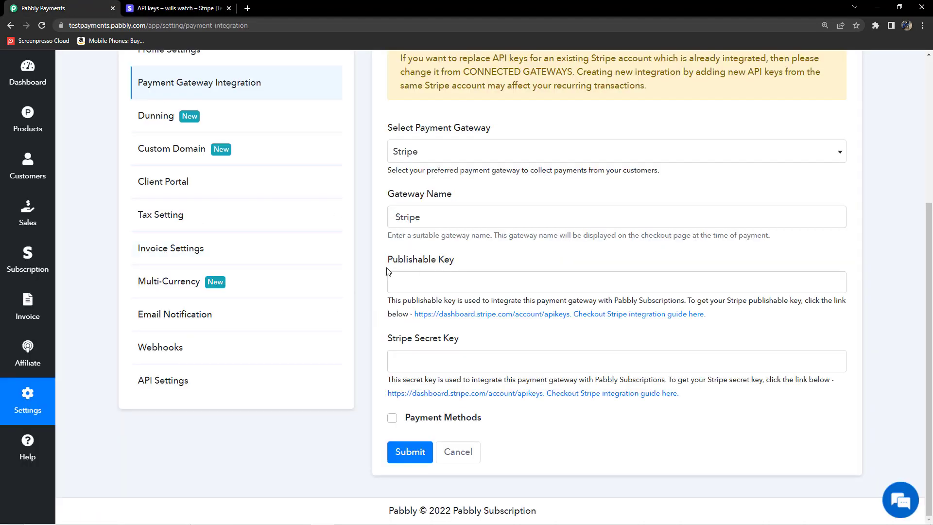
drag(383, 263, 486, 265)
click(488, 281)
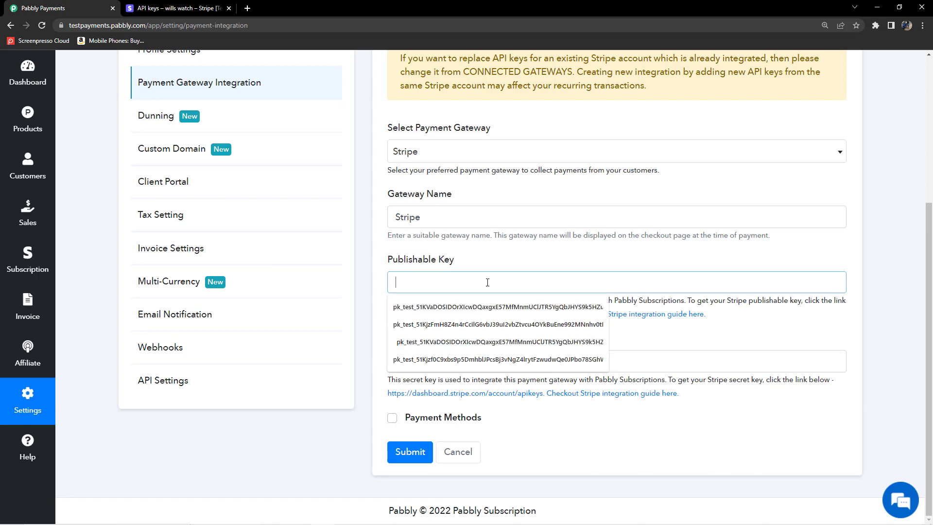
key(ctrl+v)
click(493, 257)
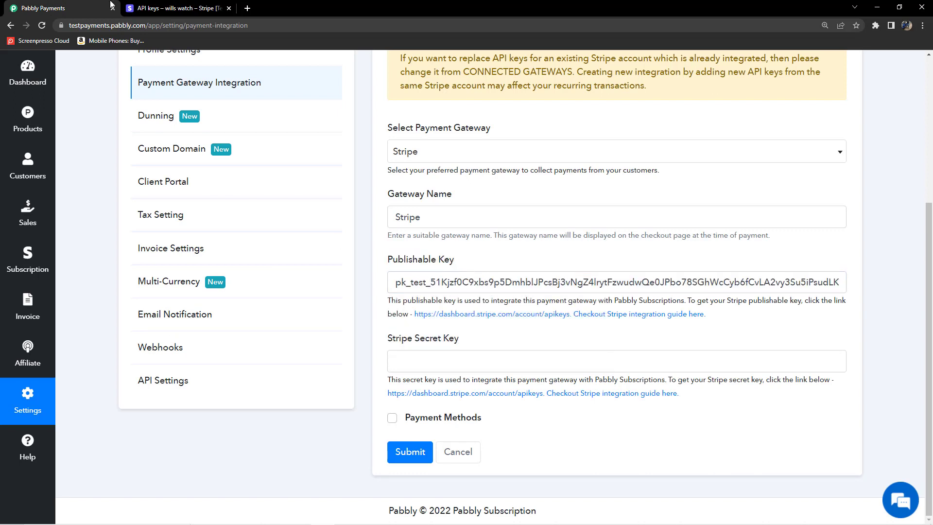
Step: Go back to Stripe's API keys, reveal the secret test key and copy it
drag(395, 339, 470, 338)
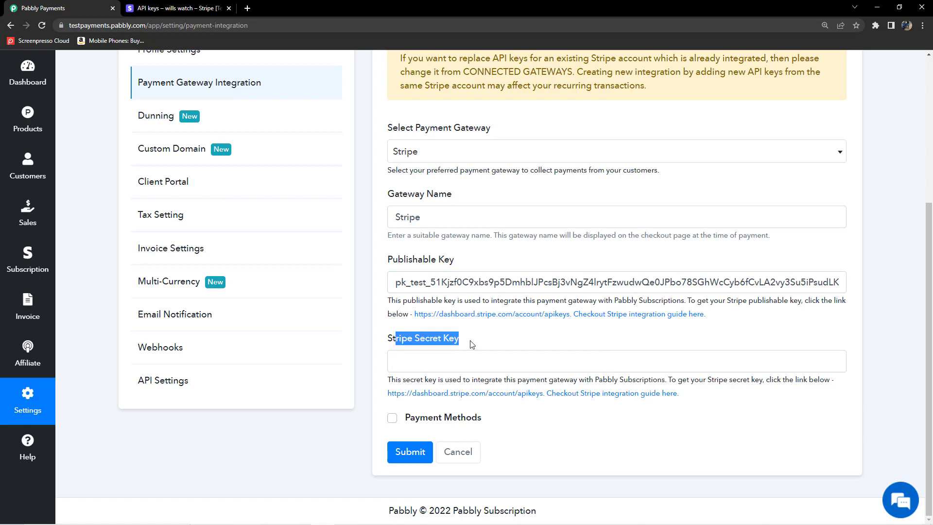
click(471, 340)
click(206, 9)
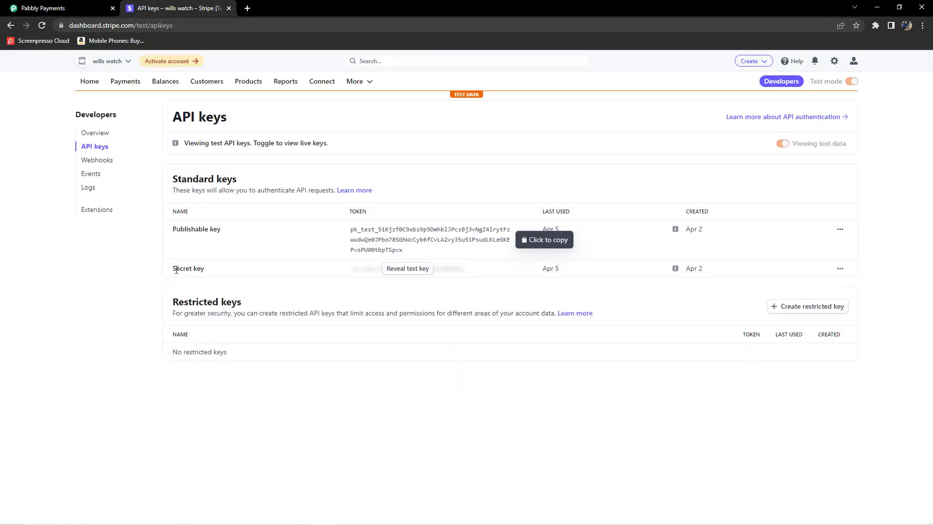
drag(174, 269, 216, 275)
click(217, 275)
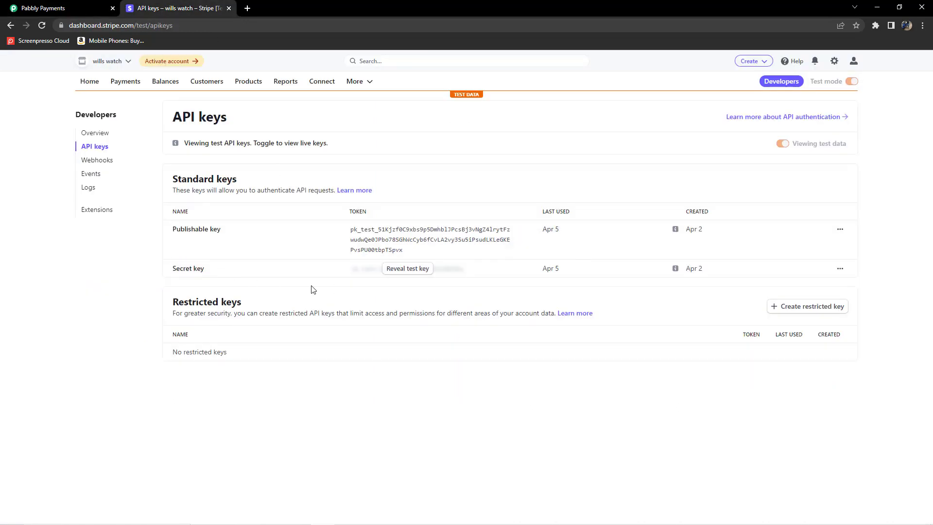
click(413, 271)
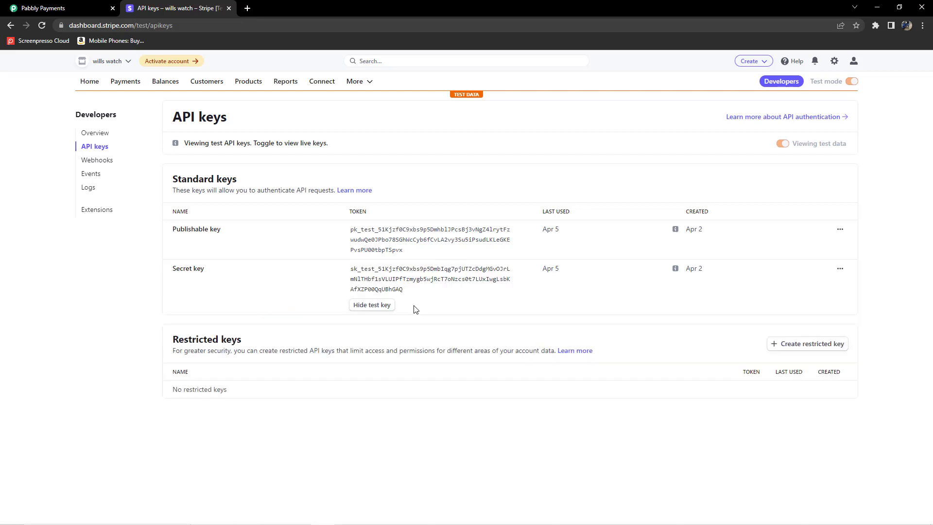
click(409, 277)
Step: Return to the Pabbly gateway form and paste the copied API key as the Stripe Secret Key
click(44, 8)
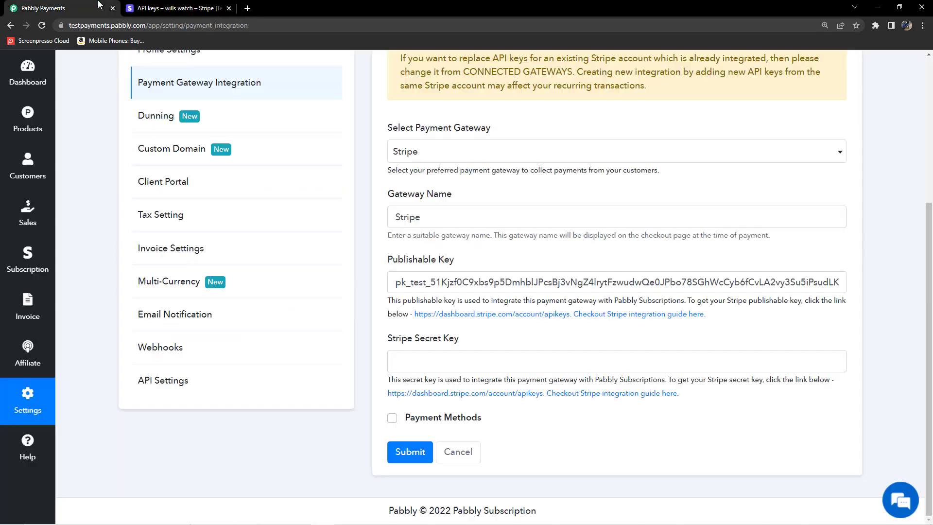
click(428, 360)
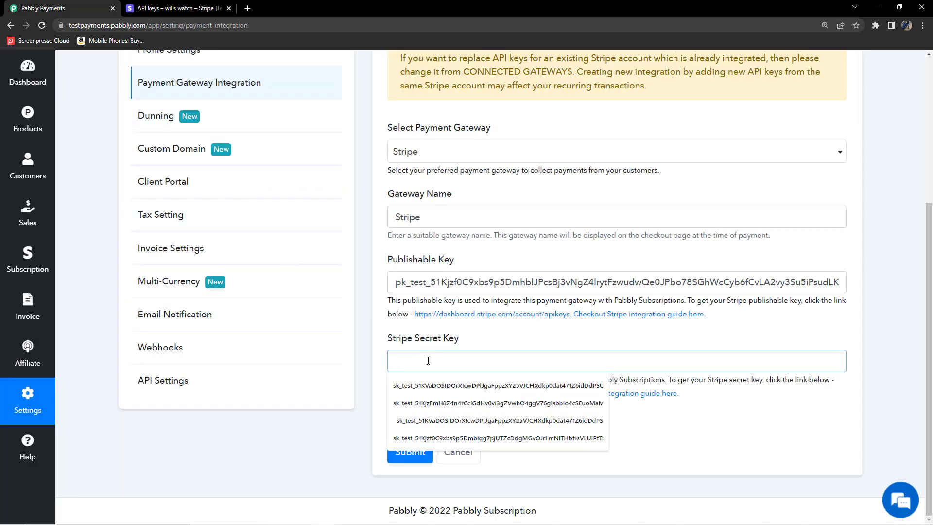
key(ctrl+v)
click(477, 337)
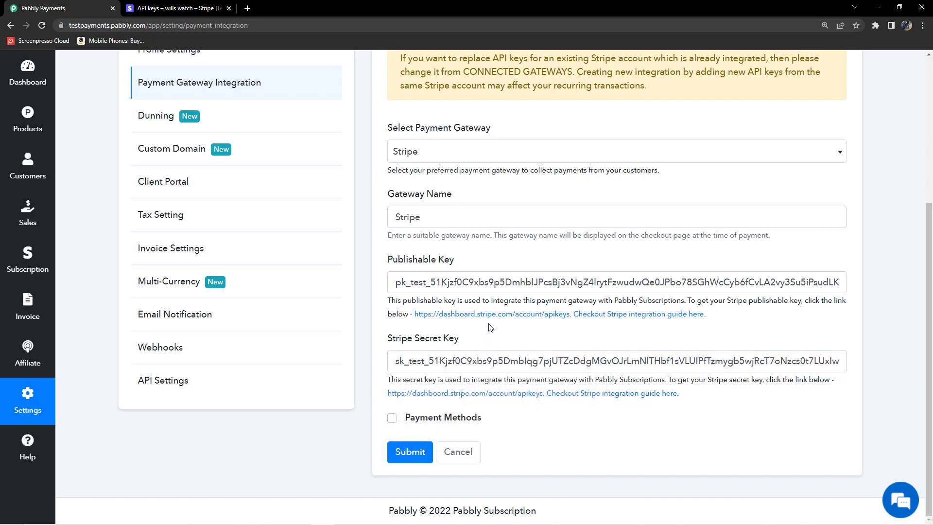
scroll(490, 327, up, 1)
scroll(434, 348, down, 1)
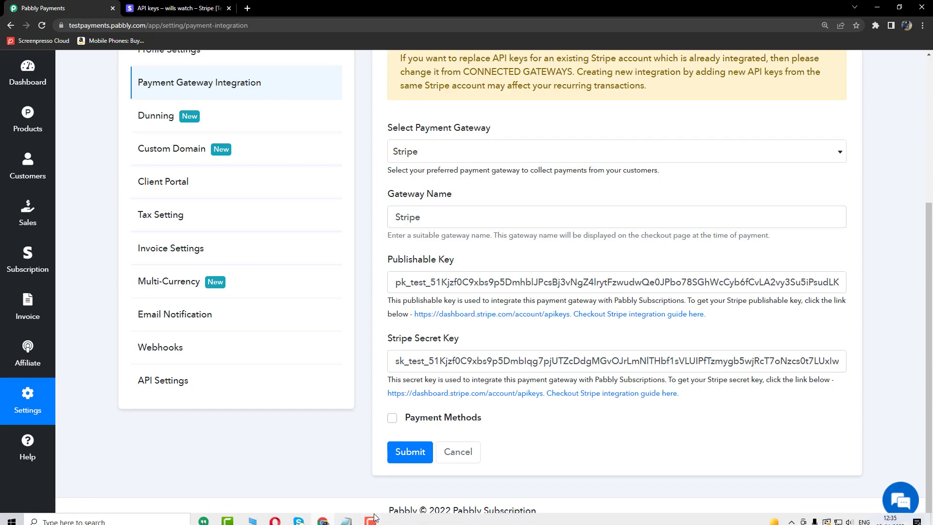
Step: Following the second point of the Notepad notes, enable Direct Debit (BOLETO) under the Pabbly Stripe gateway's payment methods and submit the integration
click(372, 519)
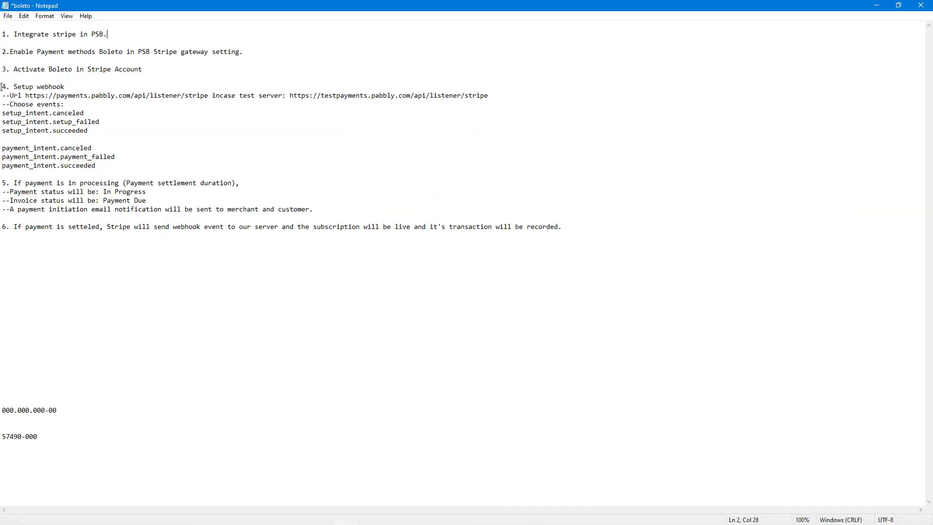
drag(18, 52, 232, 53)
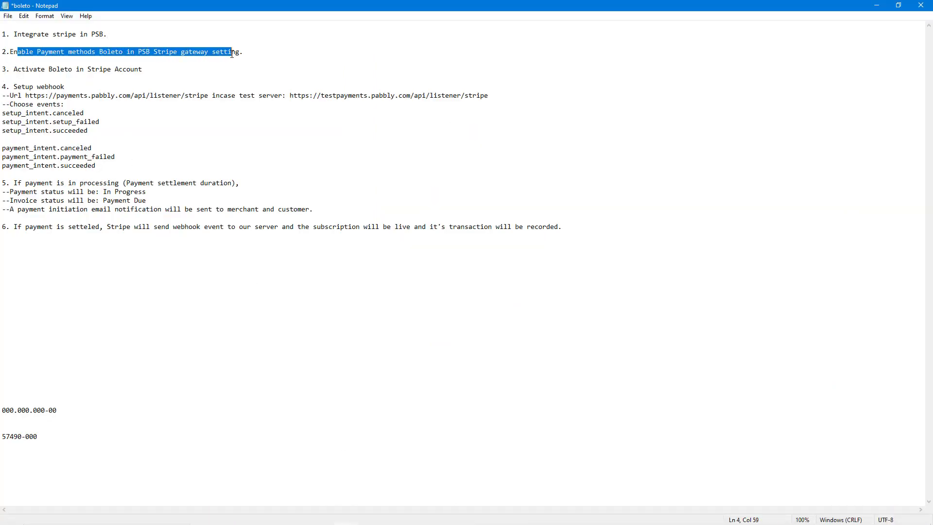
click(252, 57)
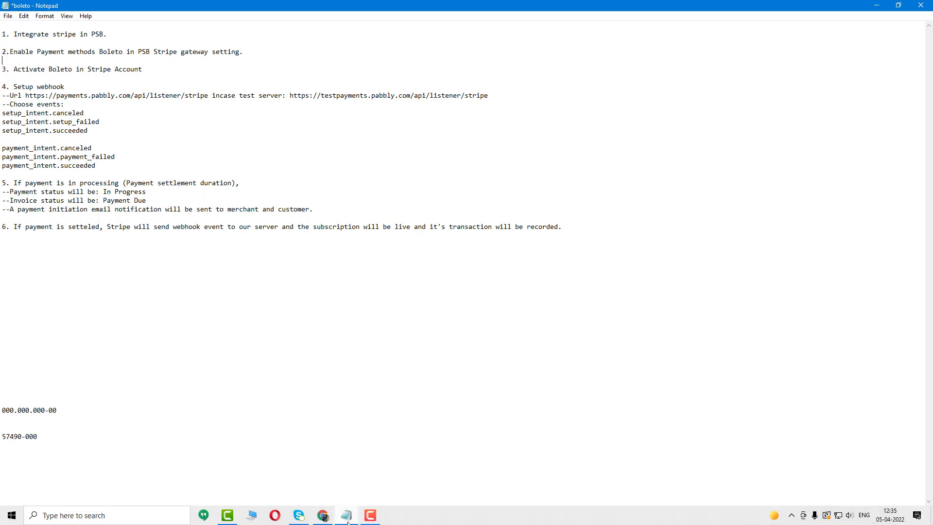
click(332, 519)
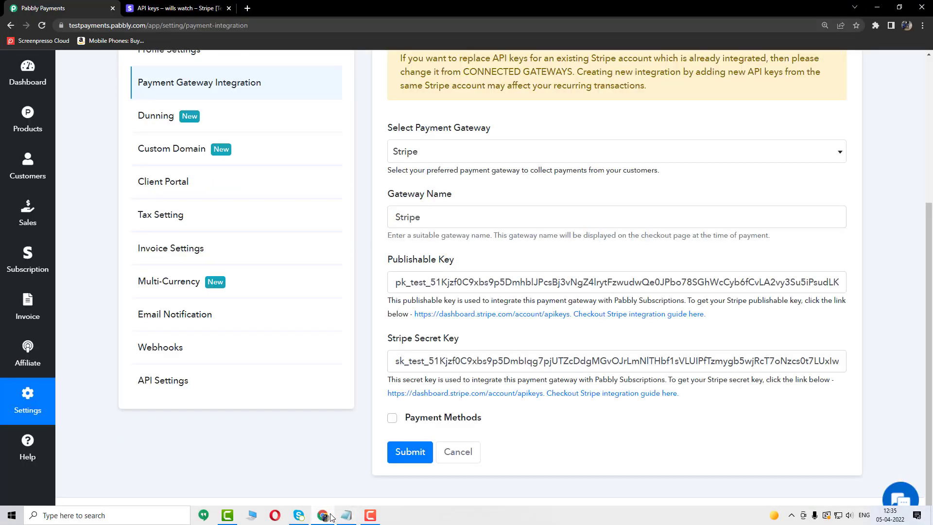
click(391, 419)
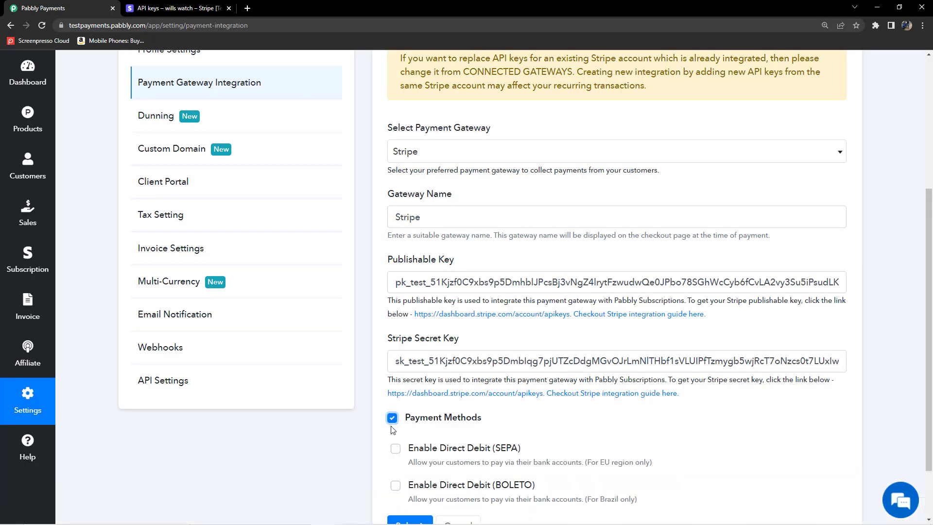
scroll(393, 492, down, 1)
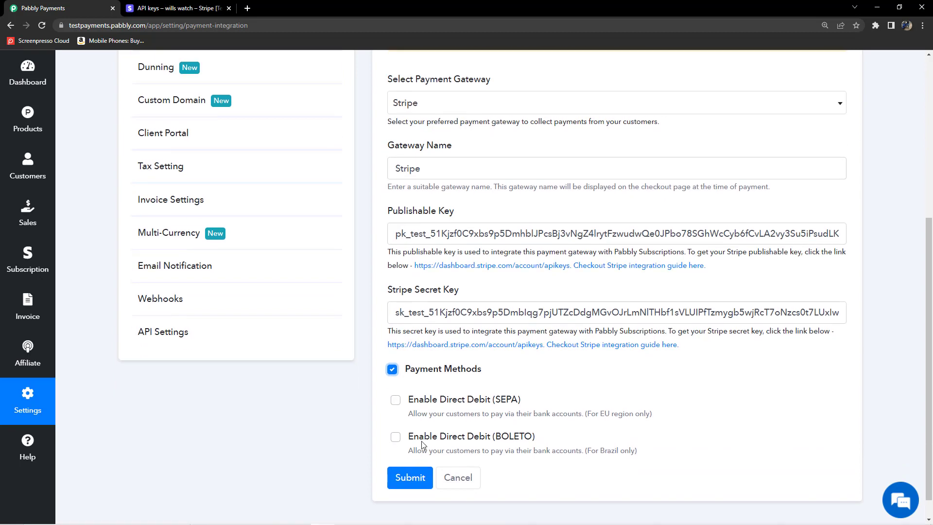
click(396, 437)
scroll(423, 433, up, 1)
scroll(401, 438, down, 2)
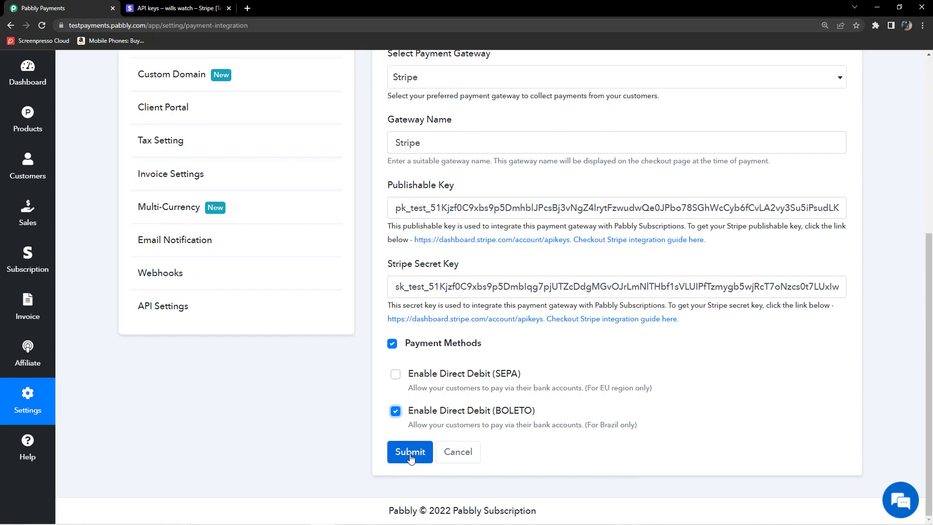
click(410, 452)
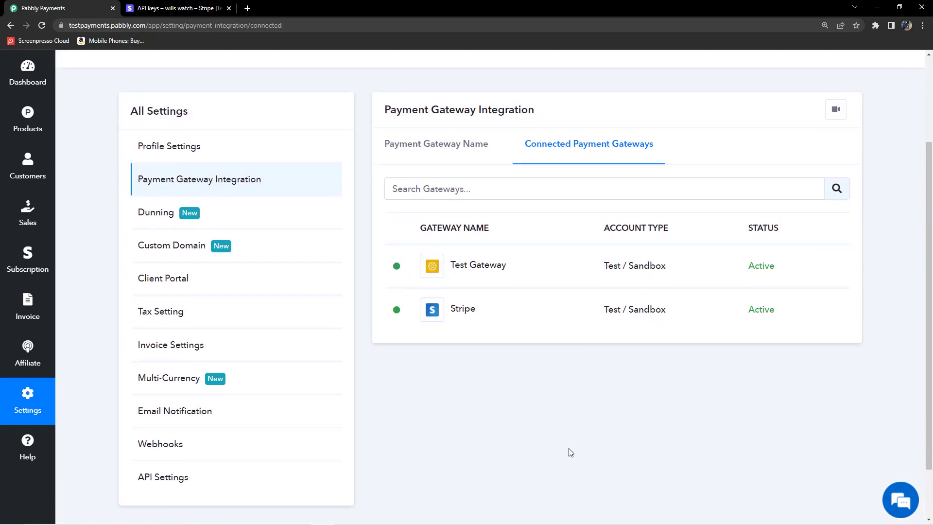
scroll(572, 447, up, 3)
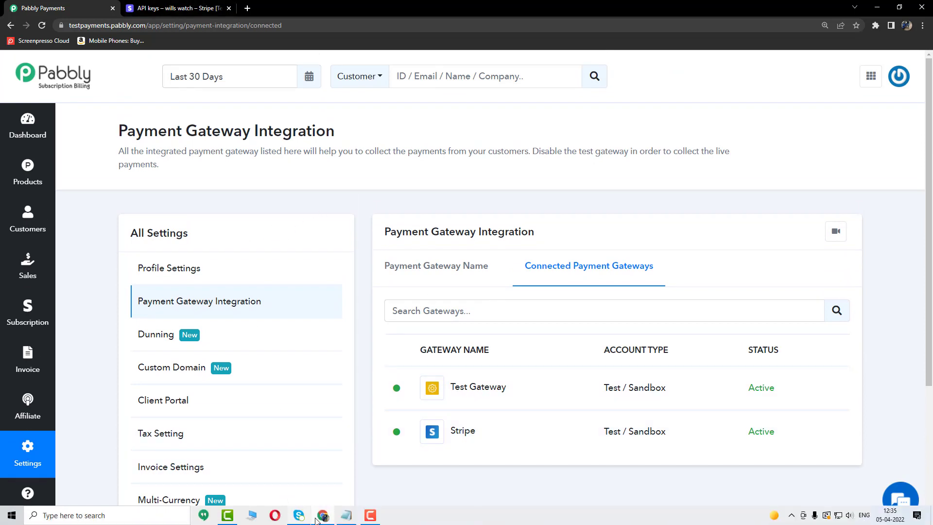
Step: Check the Boleto activation point in the Notepad notes and open the Payment methods settings in the Stripe dashboard
click(327, 519)
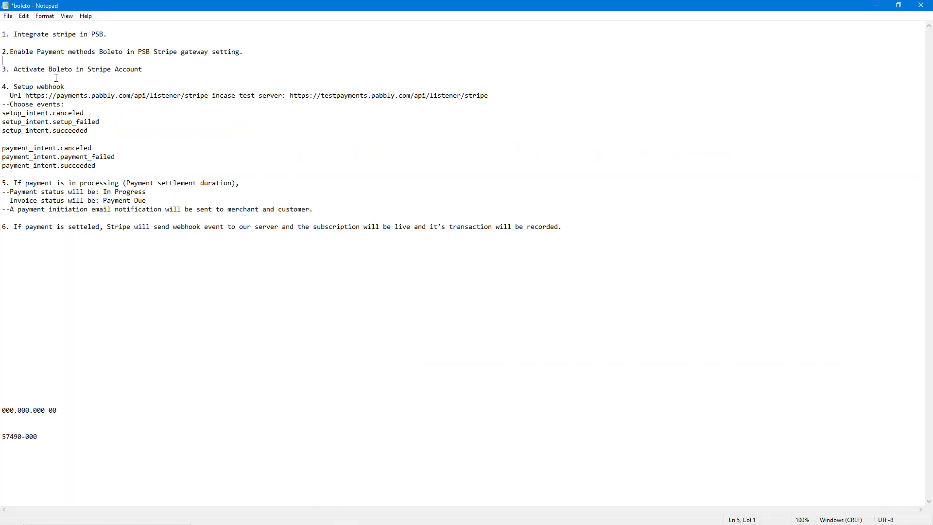
drag(18, 71, 132, 71)
click(168, 72)
mouse_move(351, 524)
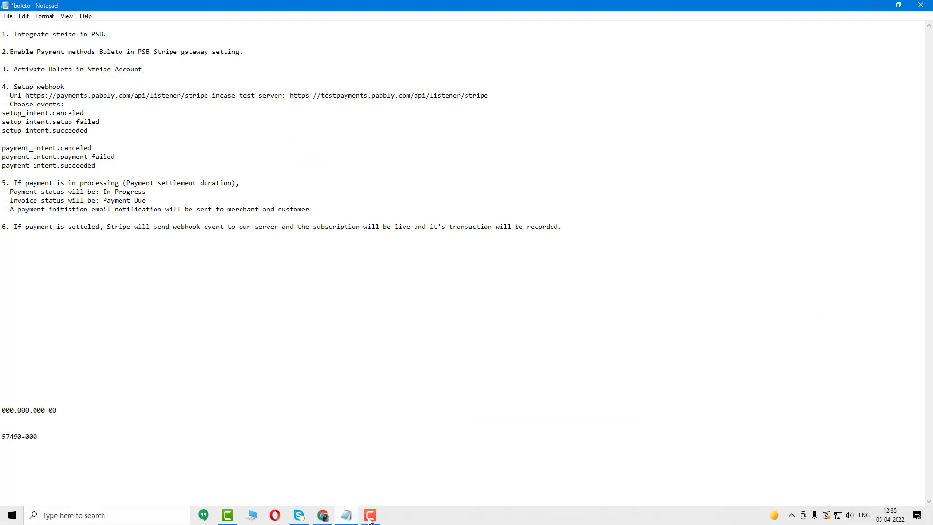
click(323, 520)
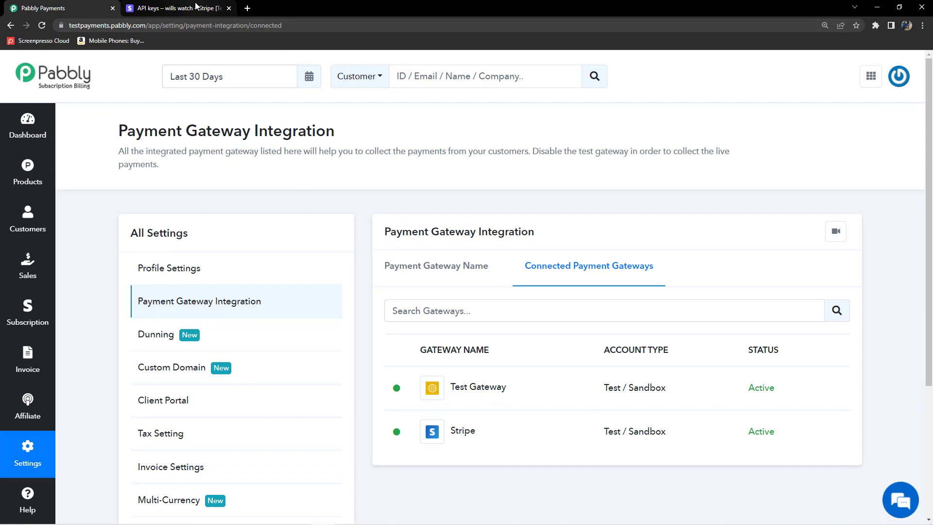
click(199, 9)
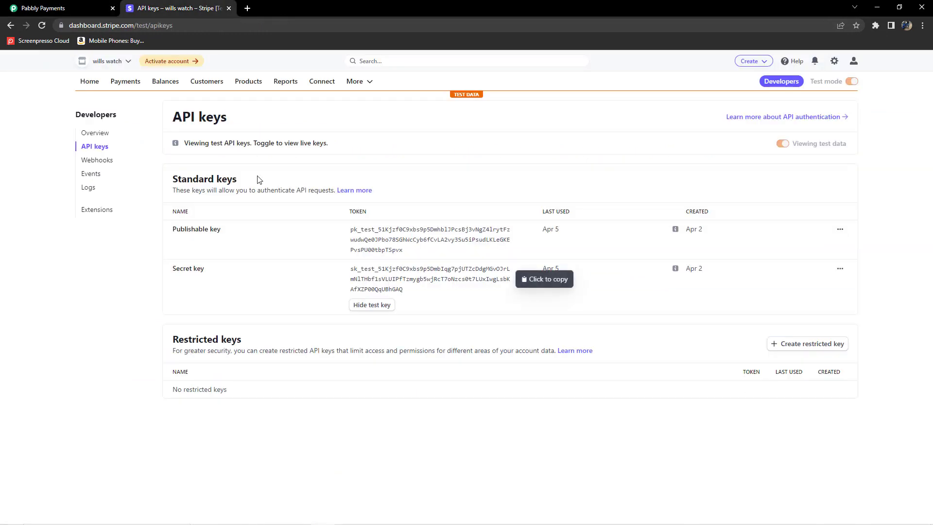
click(834, 61)
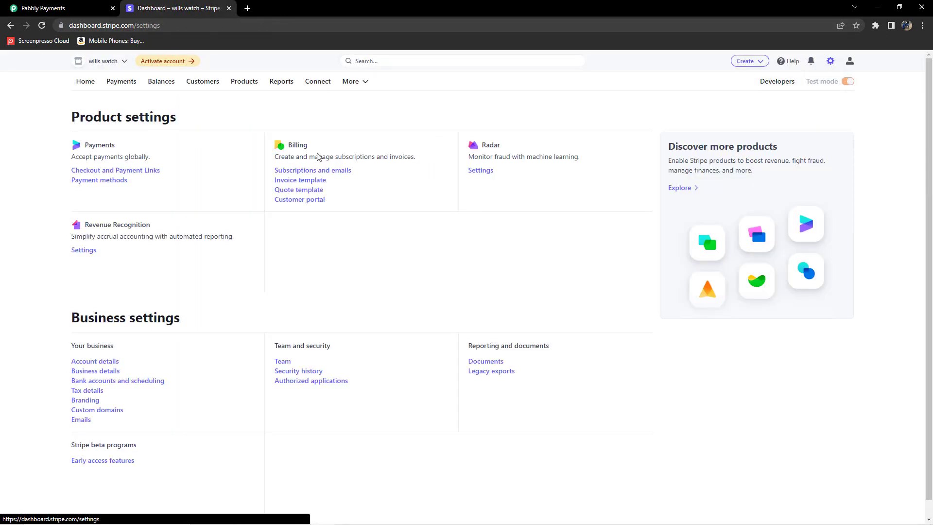
click(116, 180)
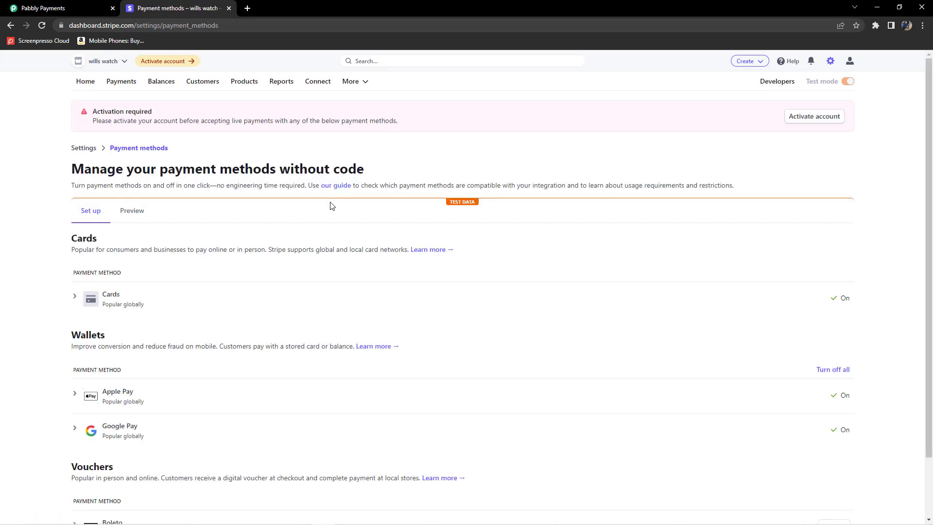
Step: Turn on the Boleto voucher payment method, going ahead despite the webhook recommendation, and review its details
scroll(330, 206, down, 2)
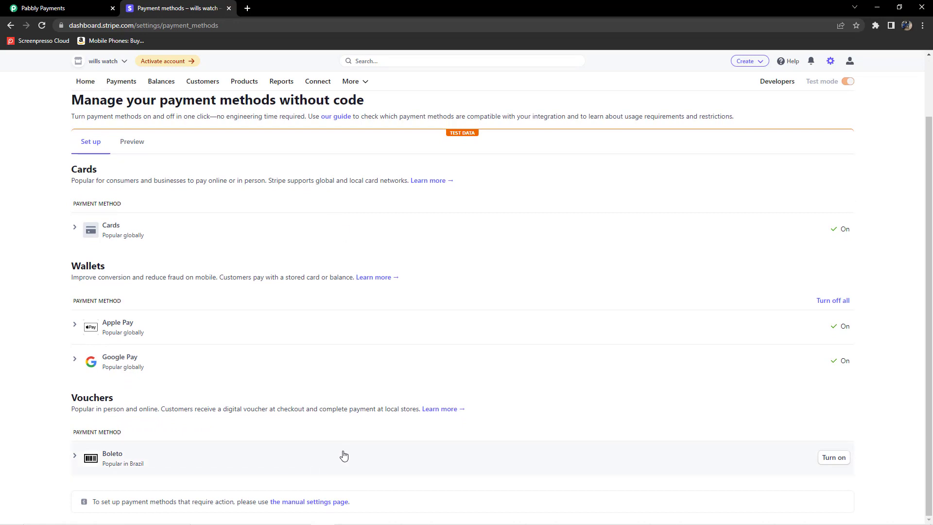
click(840, 459)
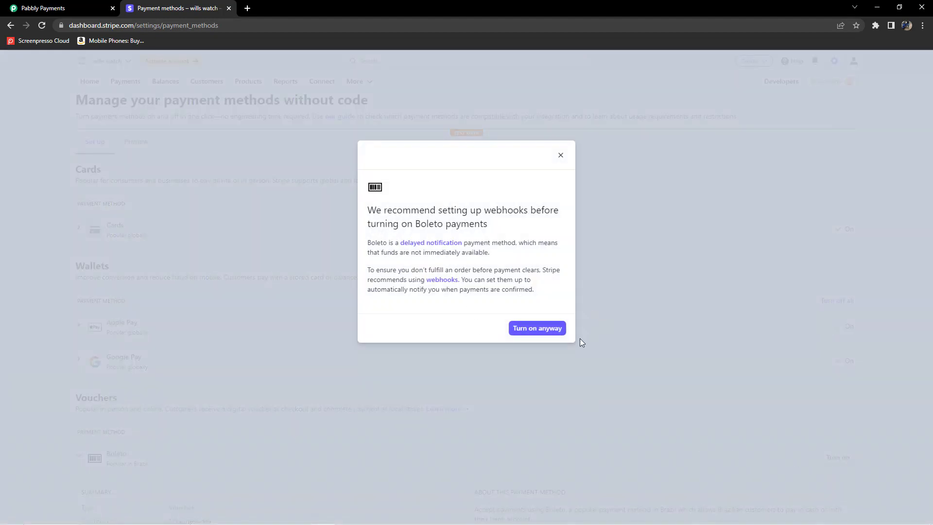
click(547, 329)
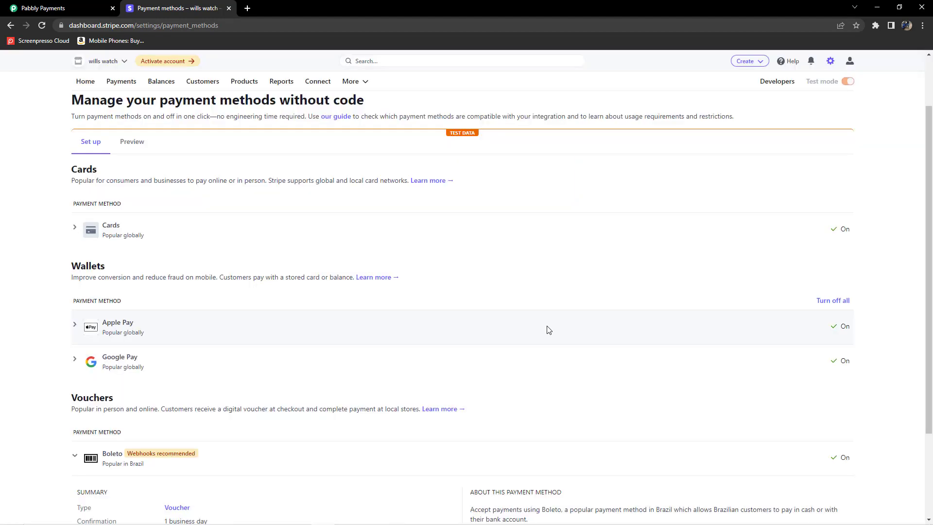
scroll(620, 432, down, 3)
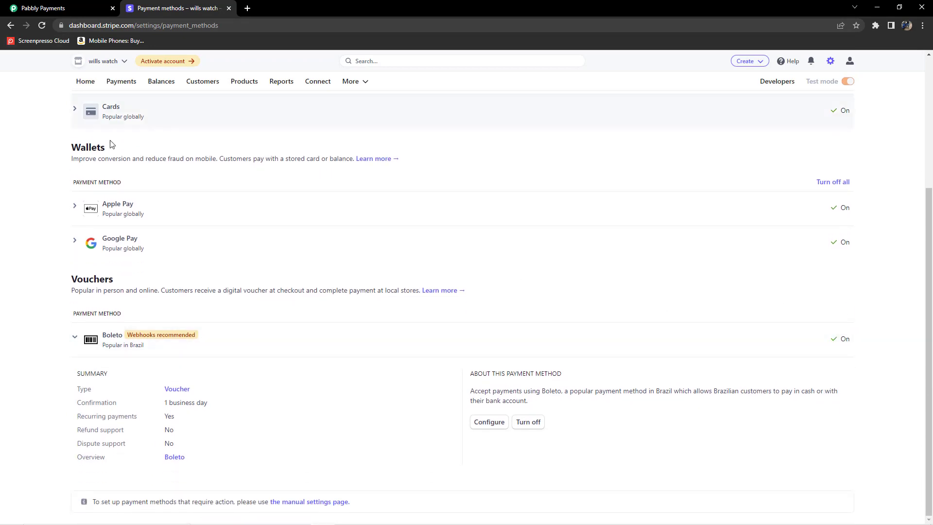
scroll(122, 148, up, 4)
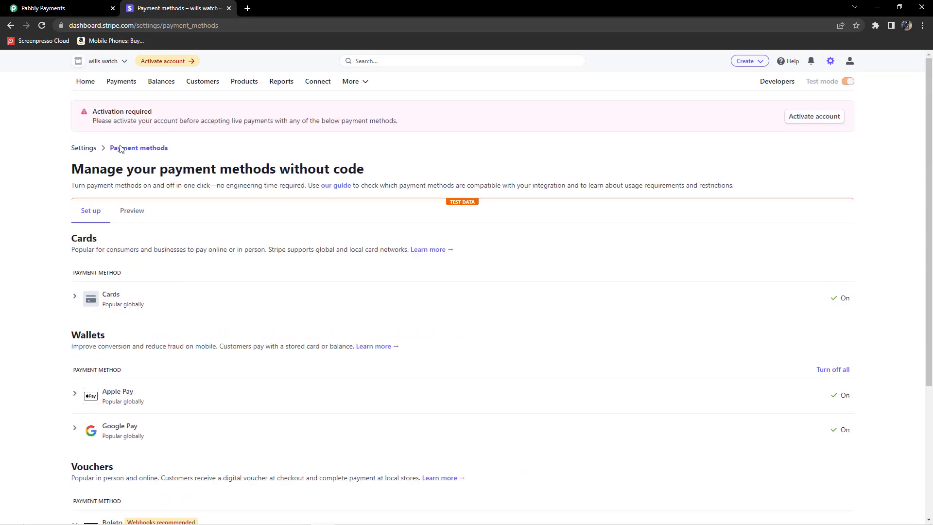
click(45, 10)
right_click(346, 516)
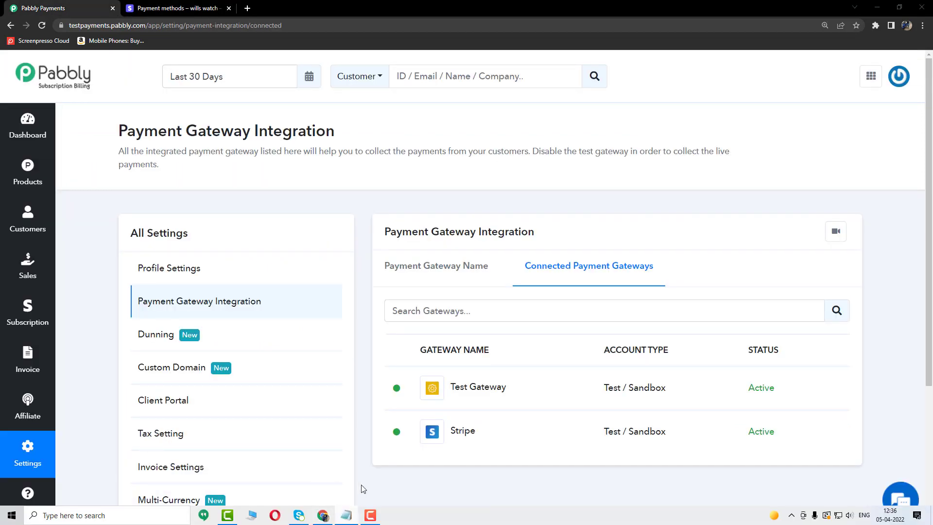
click(434, 489)
click(347, 515)
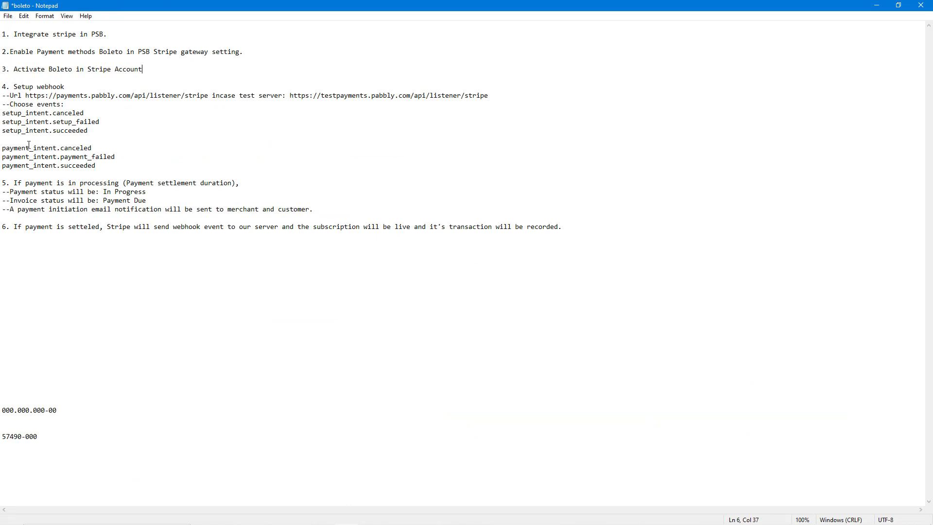
drag(104, 166, 24, 112)
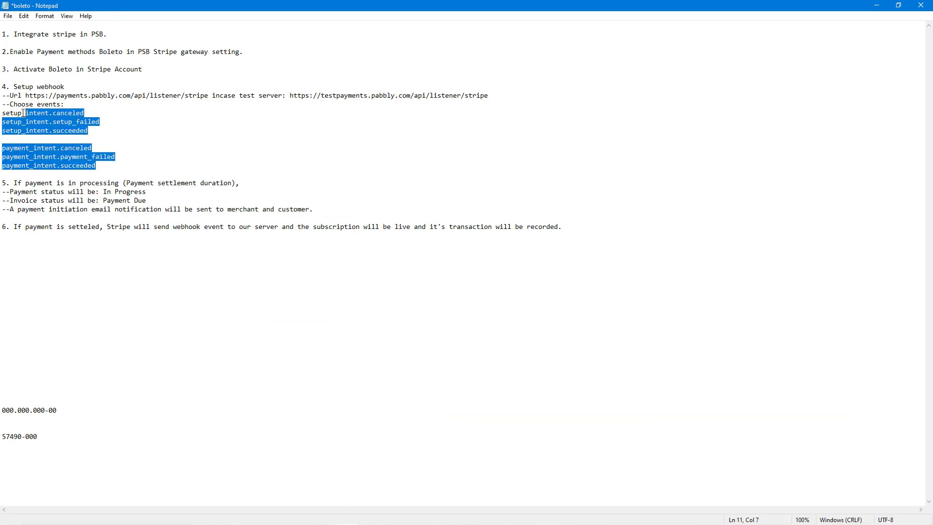
click(151, 147)
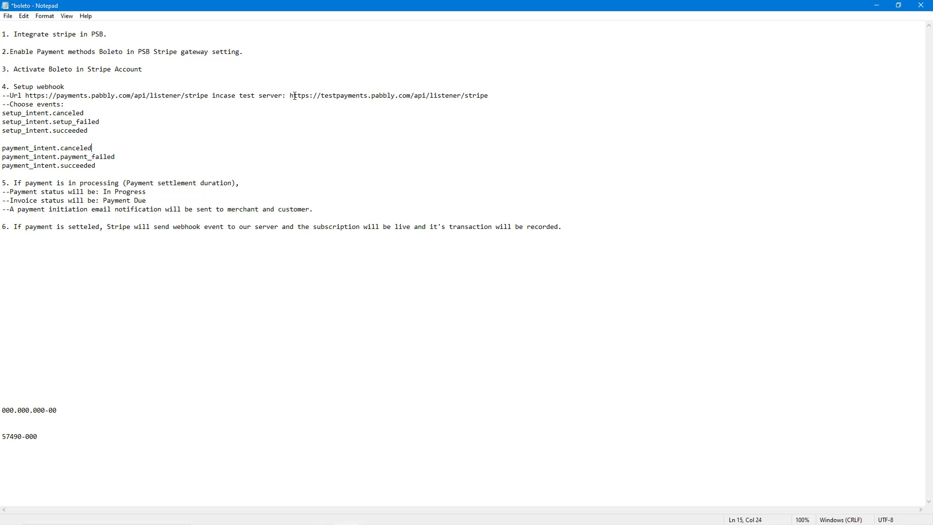
drag(291, 92, 491, 99)
key(ctrl+c)
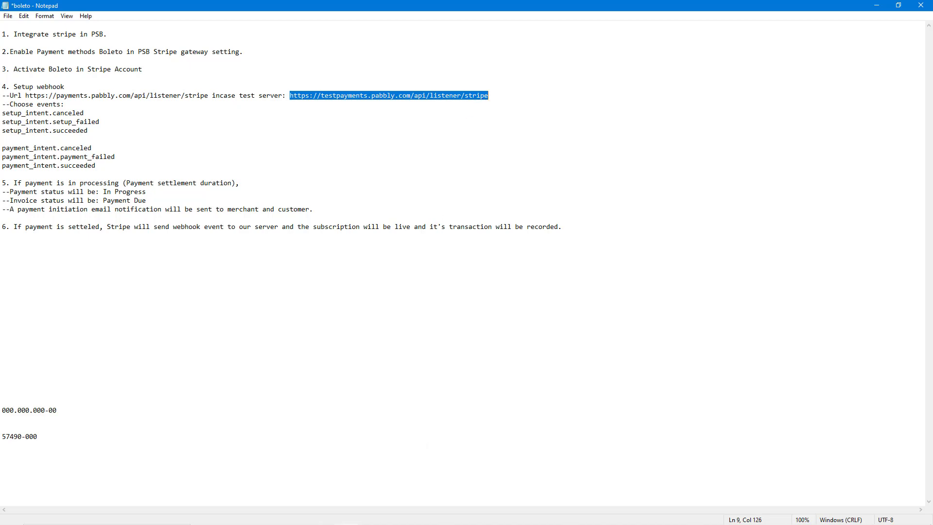
Step: Start a new webhook endpoint in Stripe's developer area and paste the copied test server URL as its Endpoint URL
click(323, 518)
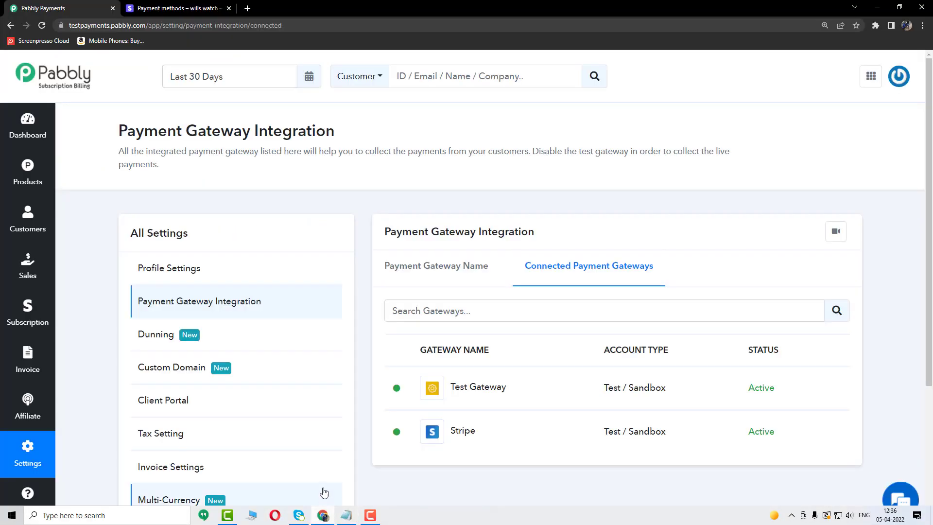
click(166, 5)
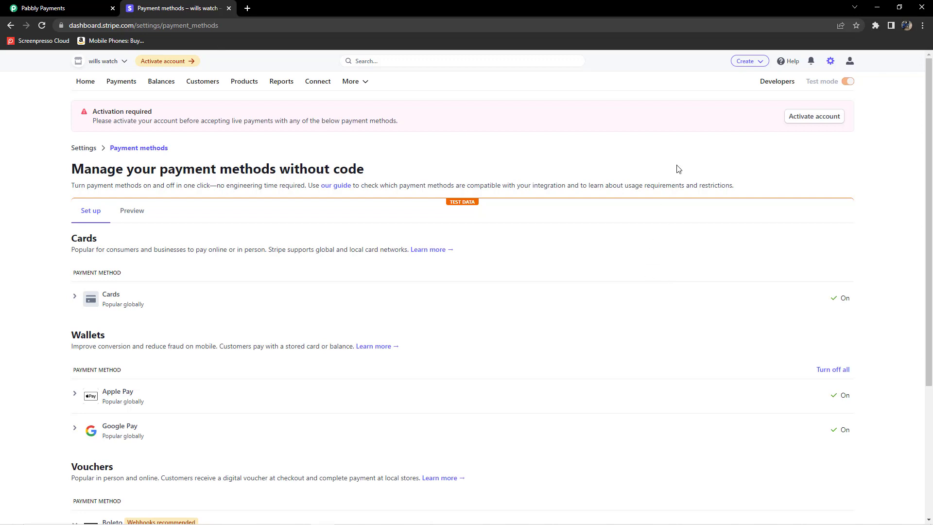
click(776, 81)
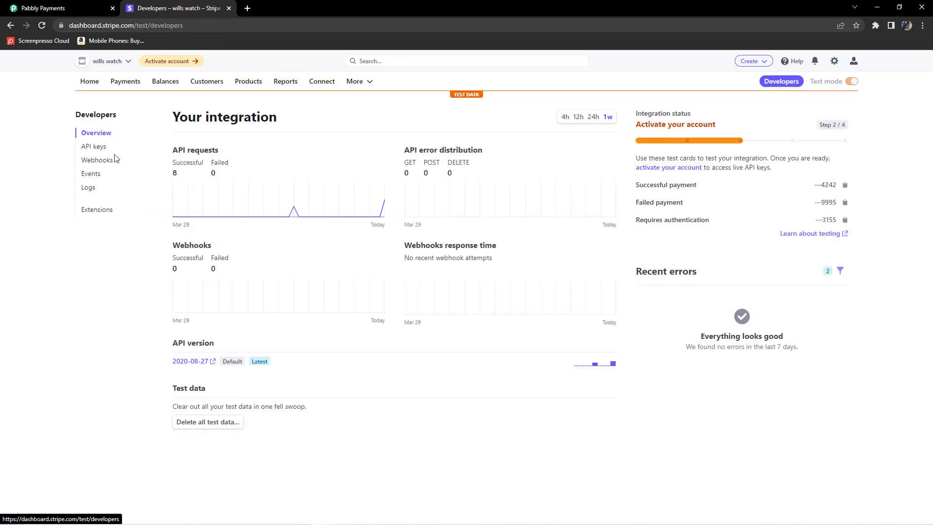
click(102, 160)
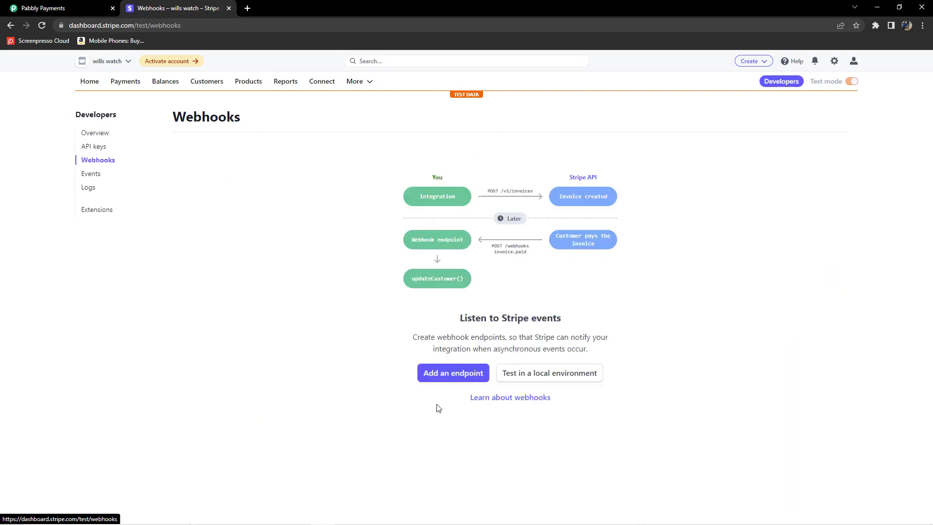
click(454, 374)
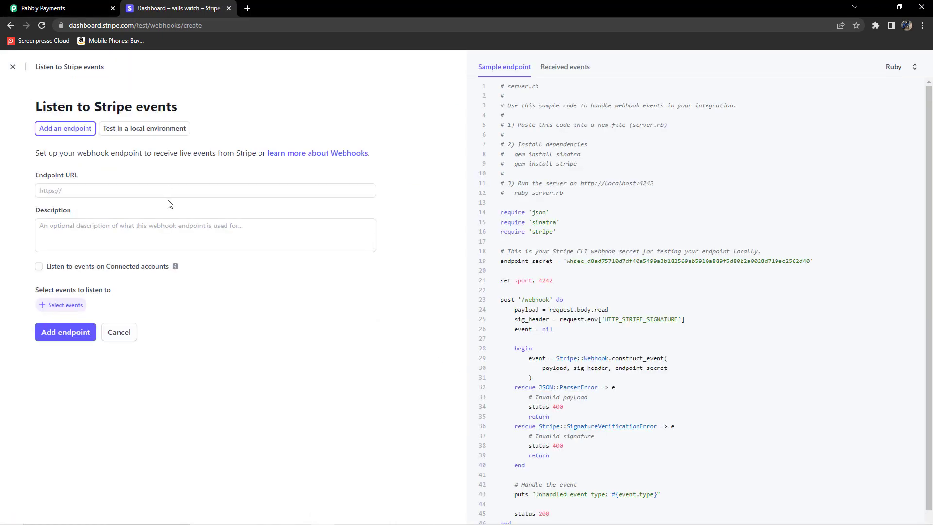
click(138, 190)
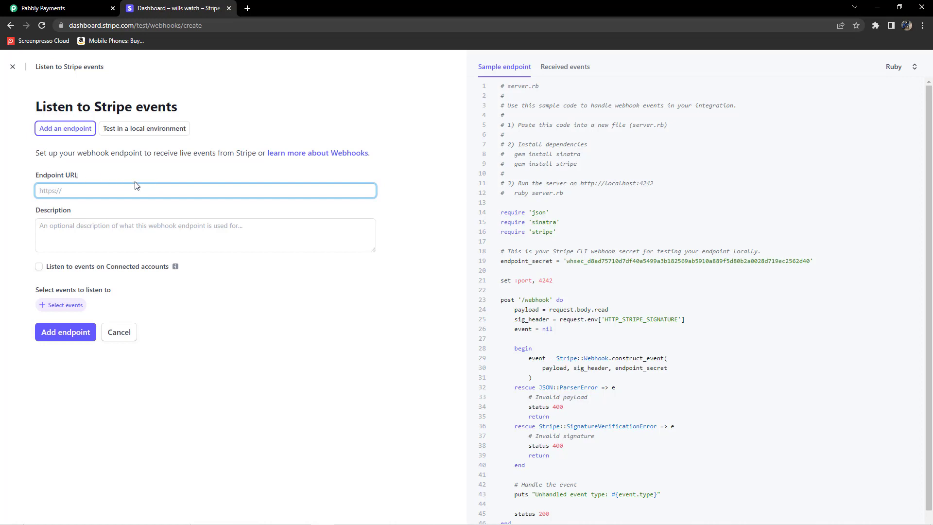
key(ctrl+v)
click(155, 165)
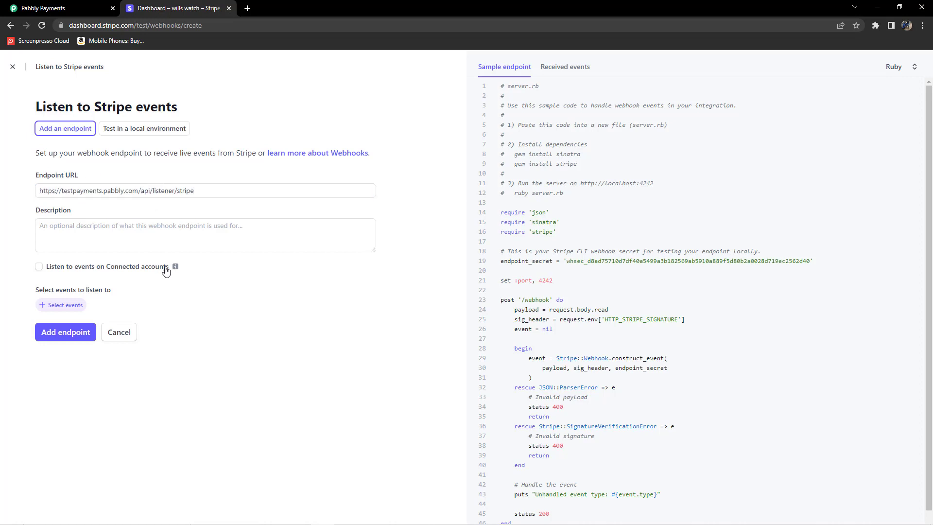
Step: Check the required events in the Notepad notes and select setup_intent.canceled, setup_intent.setup_failed and setup_intent.succeeded for the Stripe webhook endpoint
click(346, 515)
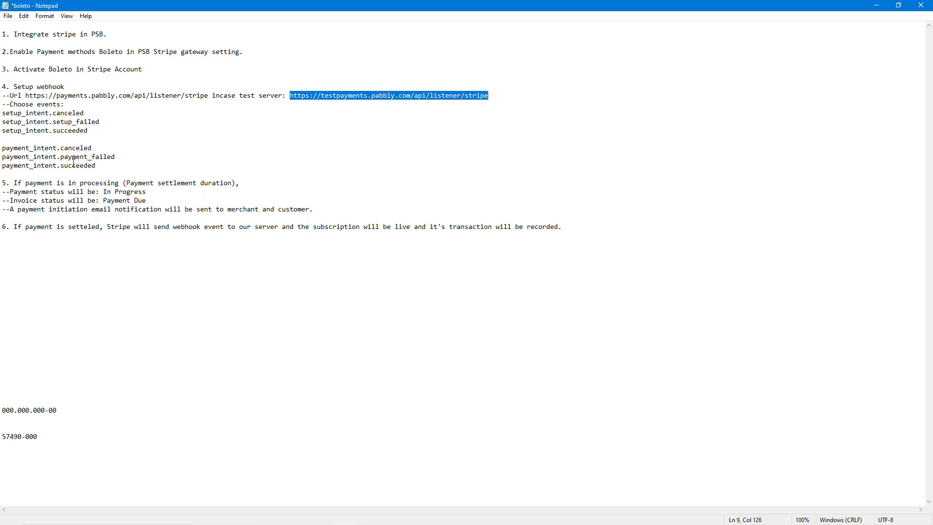
click(329, 516)
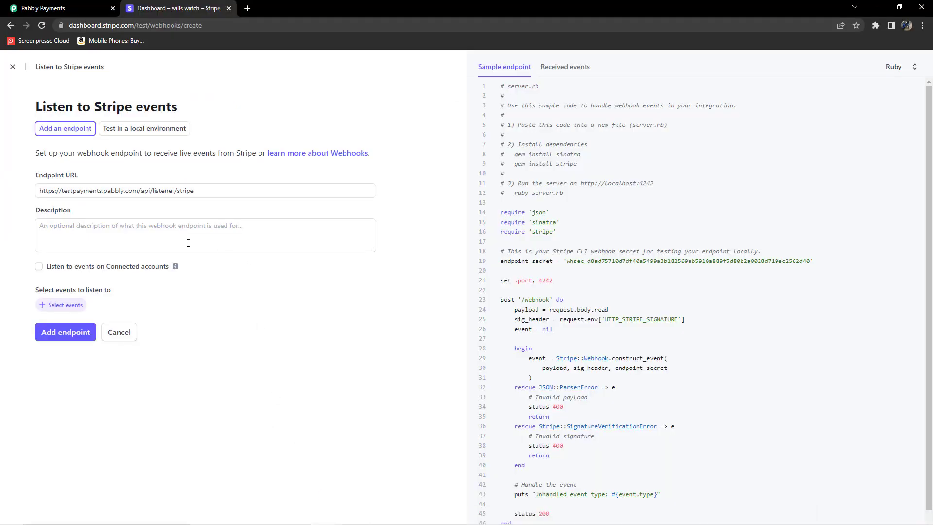
click(73, 307)
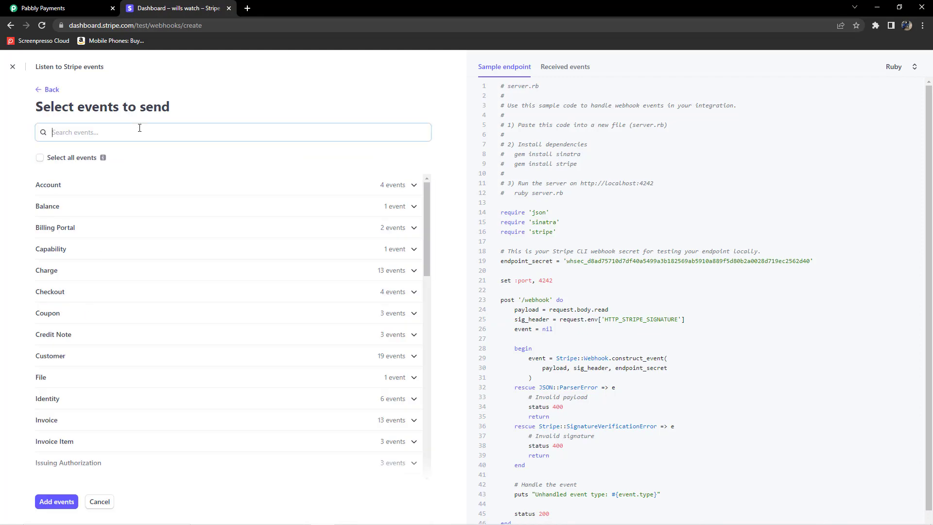
text(setup)
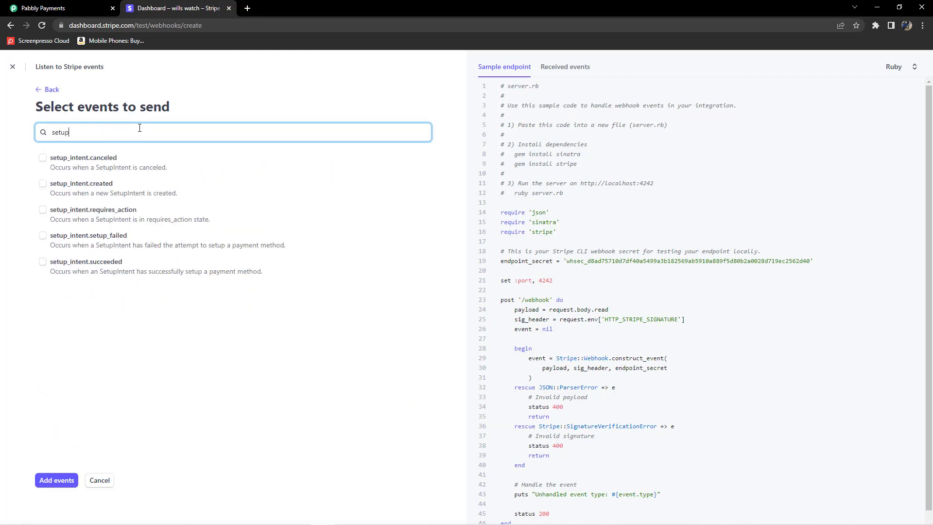
click(43, 159)
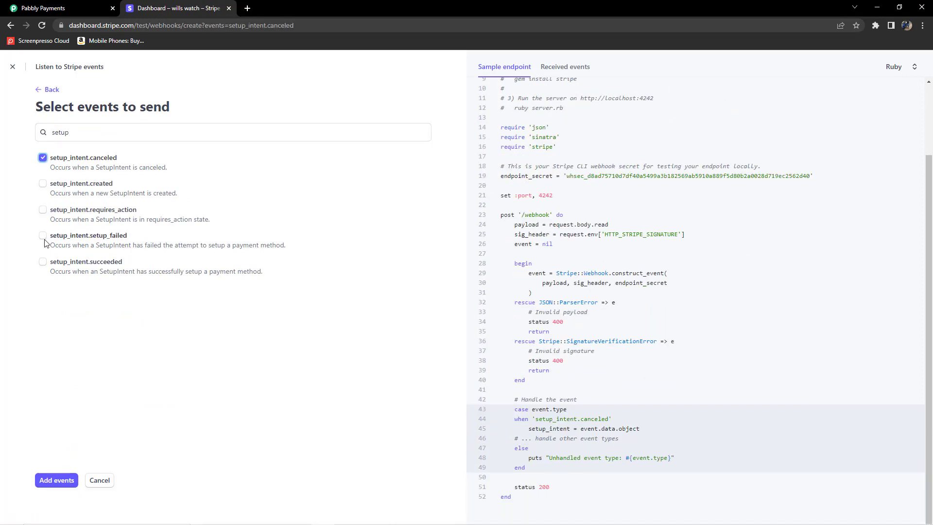
click(43, 236)
click(44, 263)
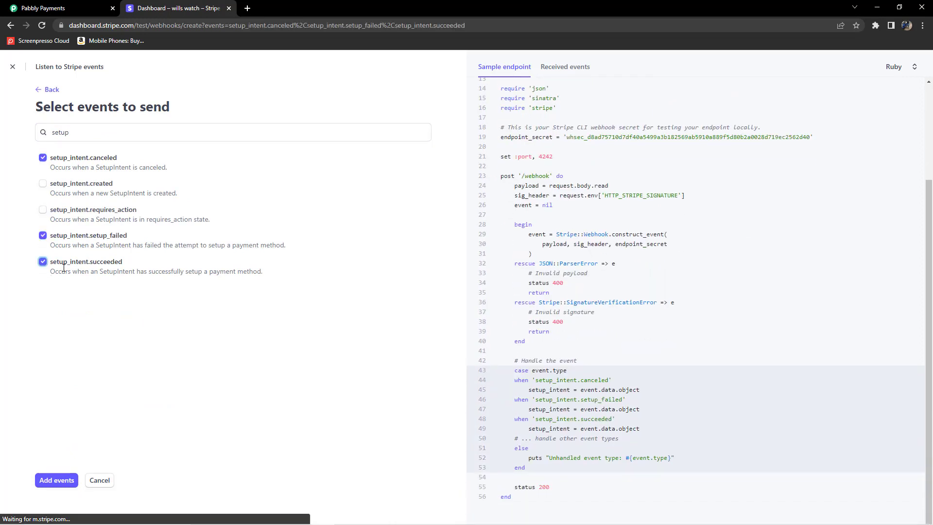
Step: Select the payment_intent.canceled, payment_intent.payment_failed and payment_intent.succeeded events as well, and add the webhook endpoint with all chosen events
double_click(93, 132)
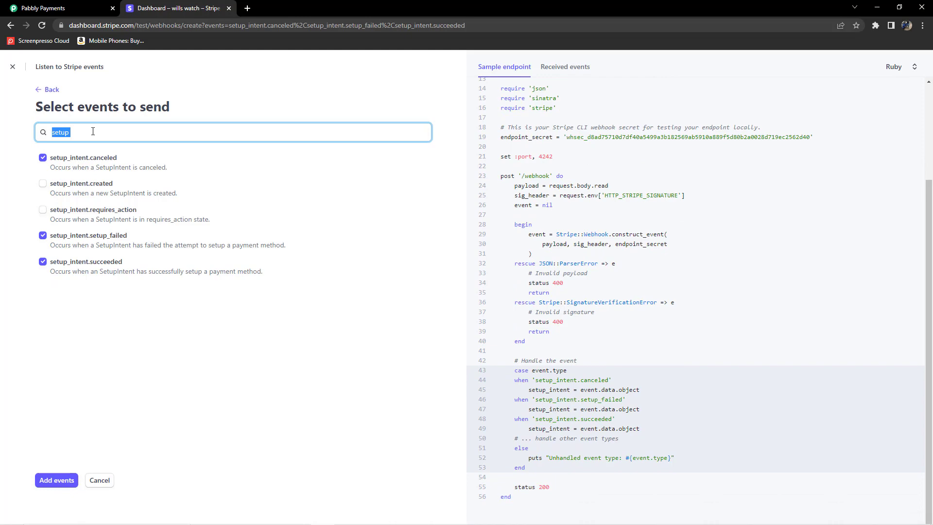
key(BackSpace)
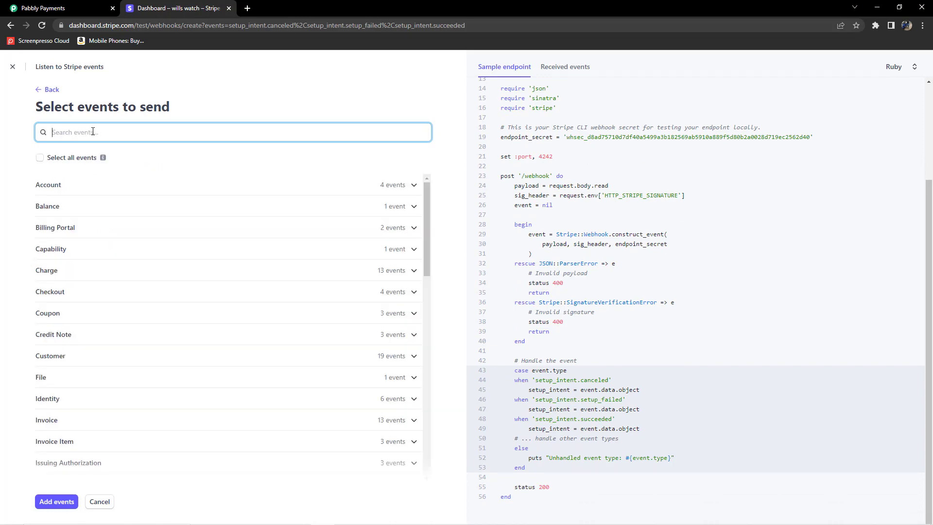
text(paymen)
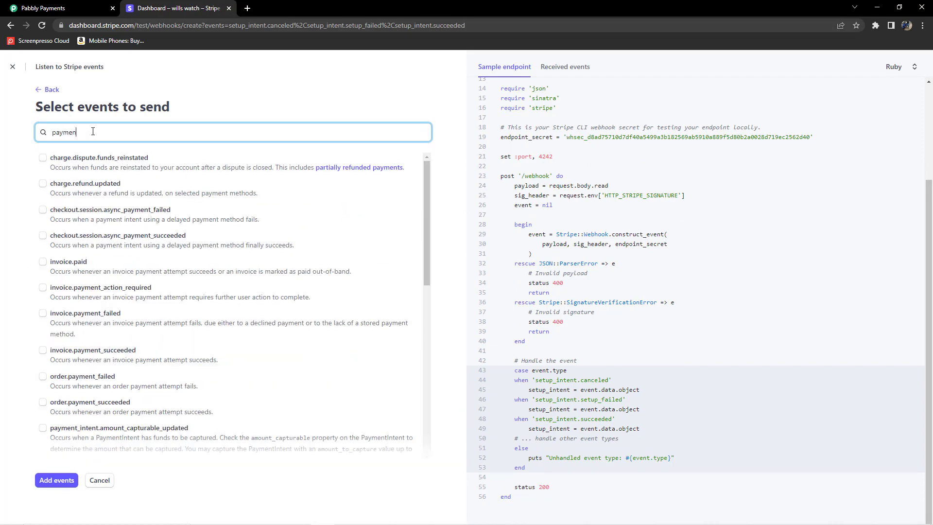
text(t intent)
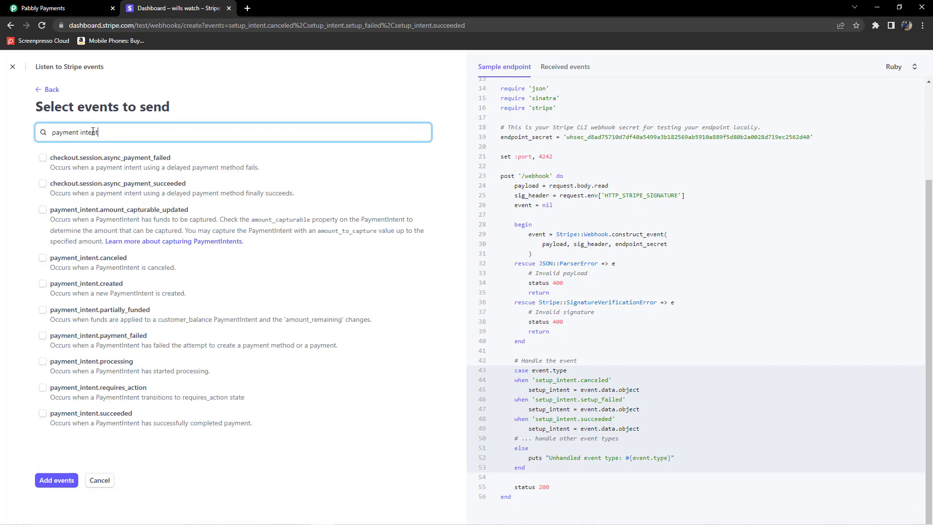
click(43, 258)
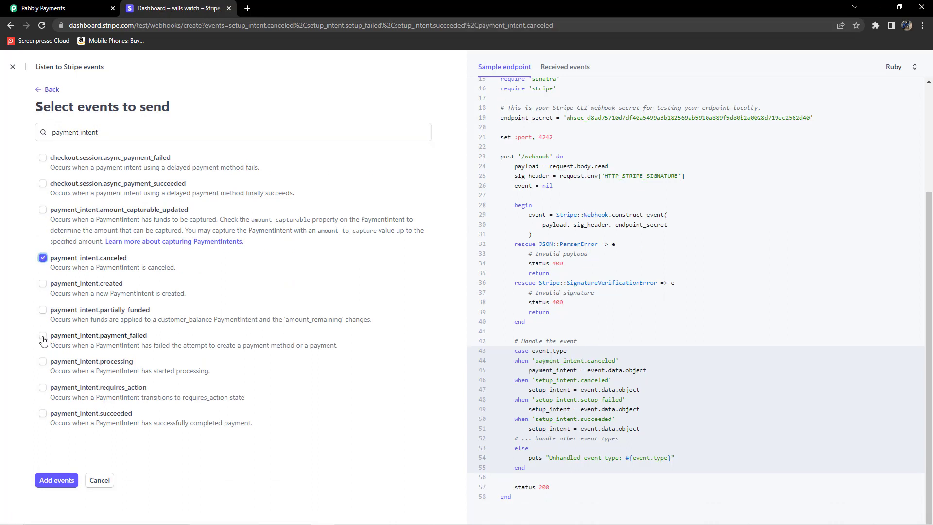
click(43, 337)
click(42, 413)
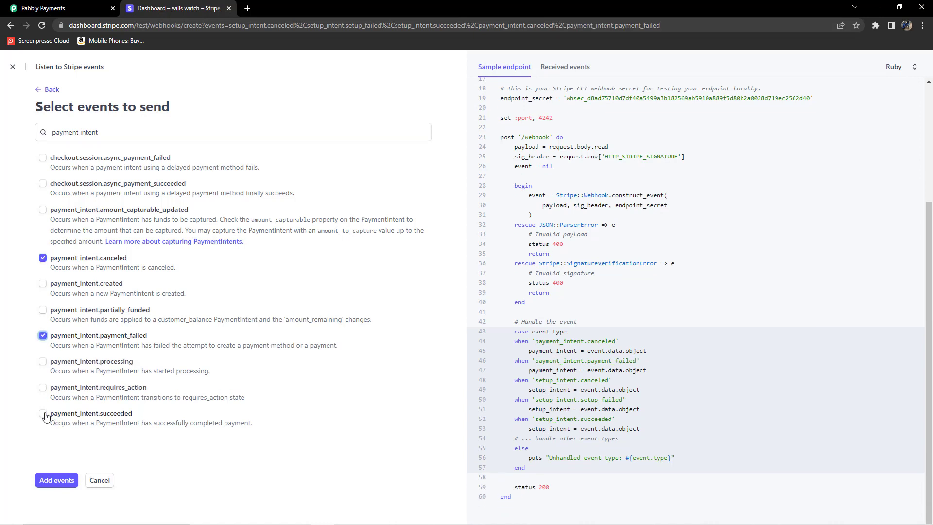
click(56, 480)
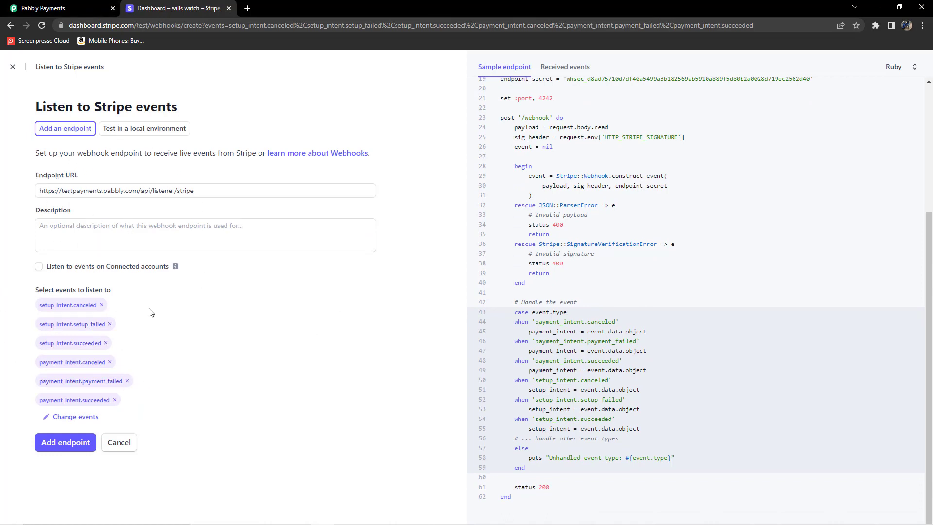
click(74, 447)
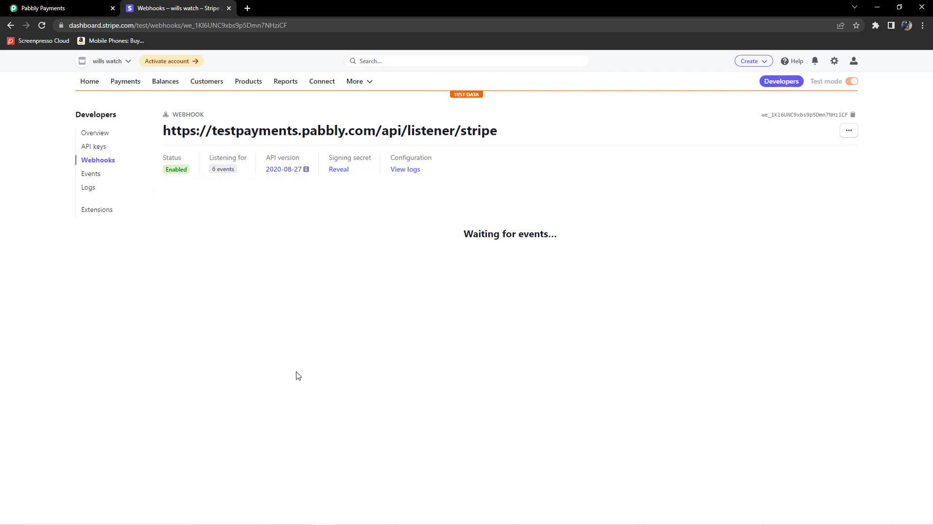
Step: Review point 5 of the Notepad notes on payment status, invoice status and email notification while a payment is processing
click(48, 8)
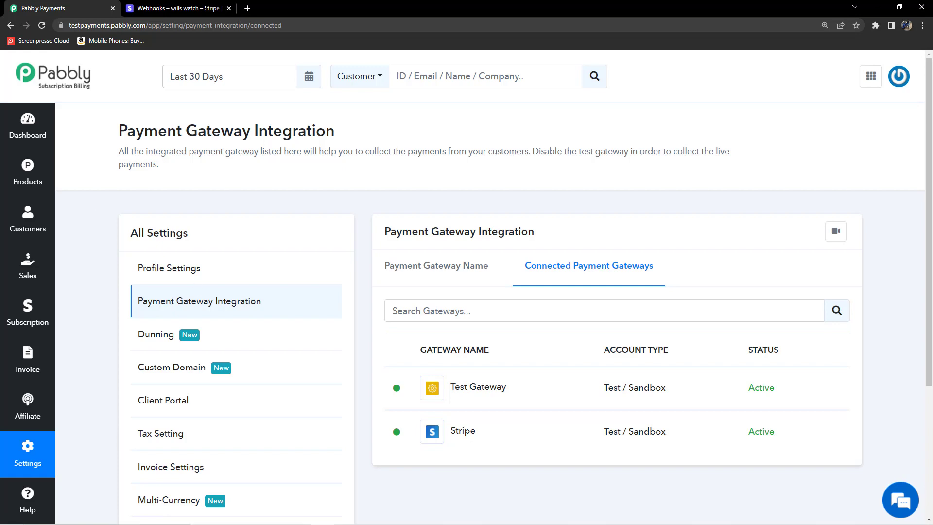
click(348, 516)
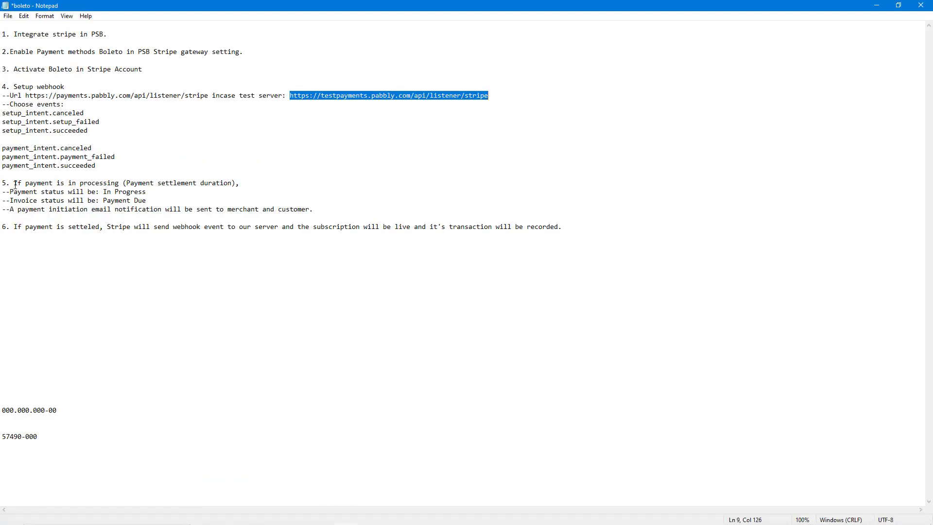
drag(15, 184, 316, 211)
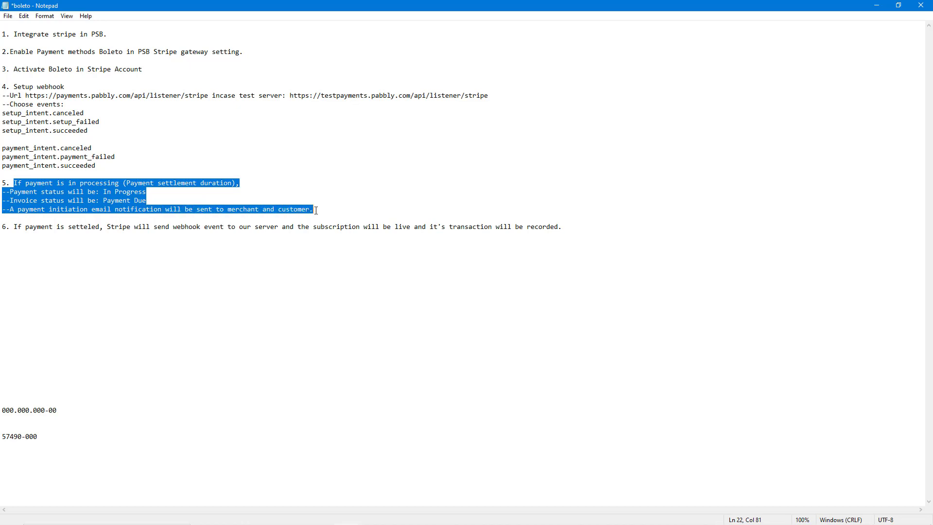
click(316, 211)
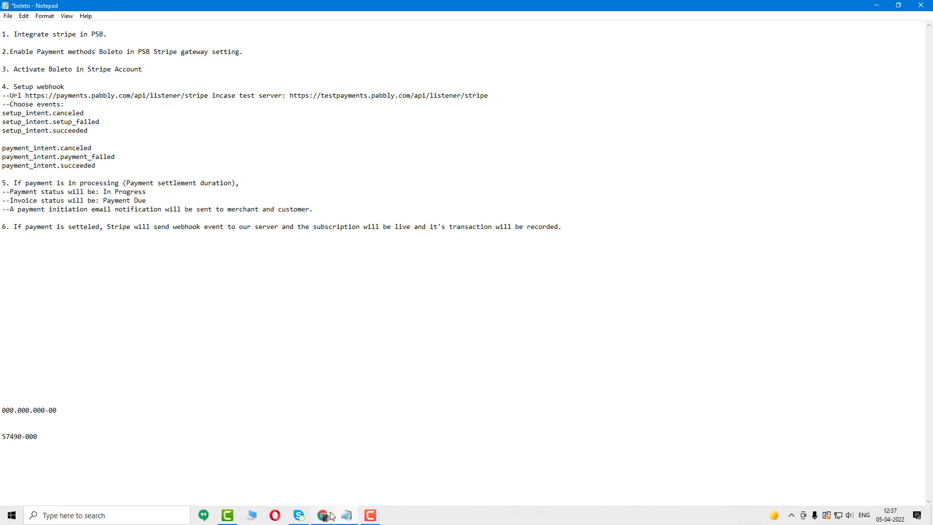
Step: Return to Pabbly Subscription Billing, open the checkout page of the Wrist Watch product's Best Deal plan and look through its form
click(322, 520)
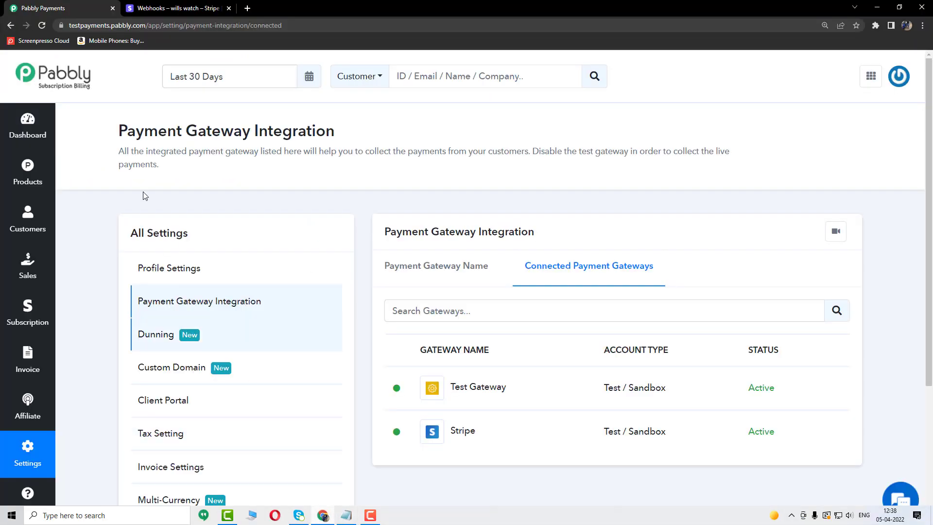
click(28, 172)
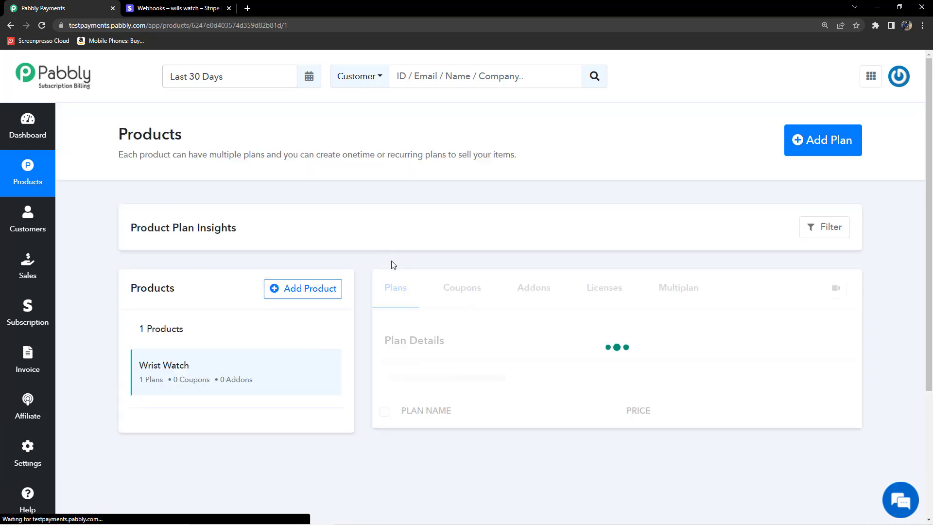
scroll(581, 390, down, 2)
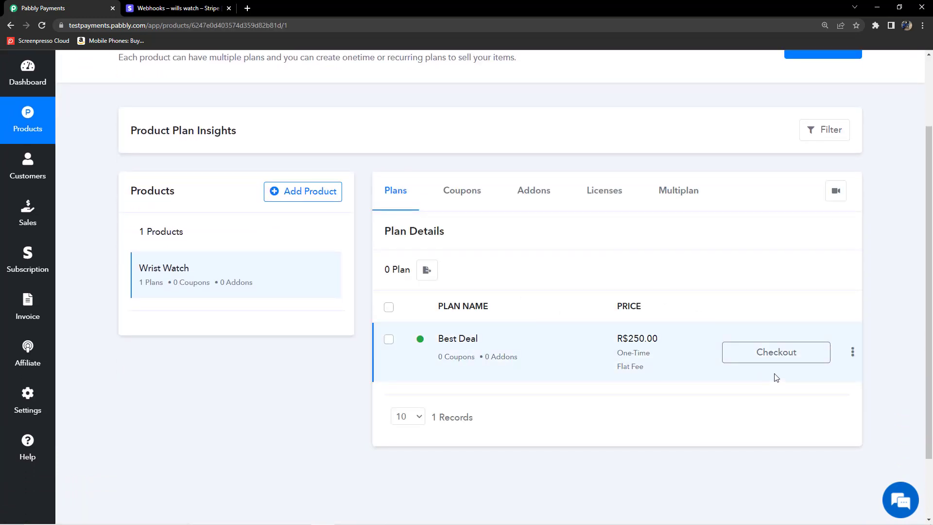
click(778, 358)
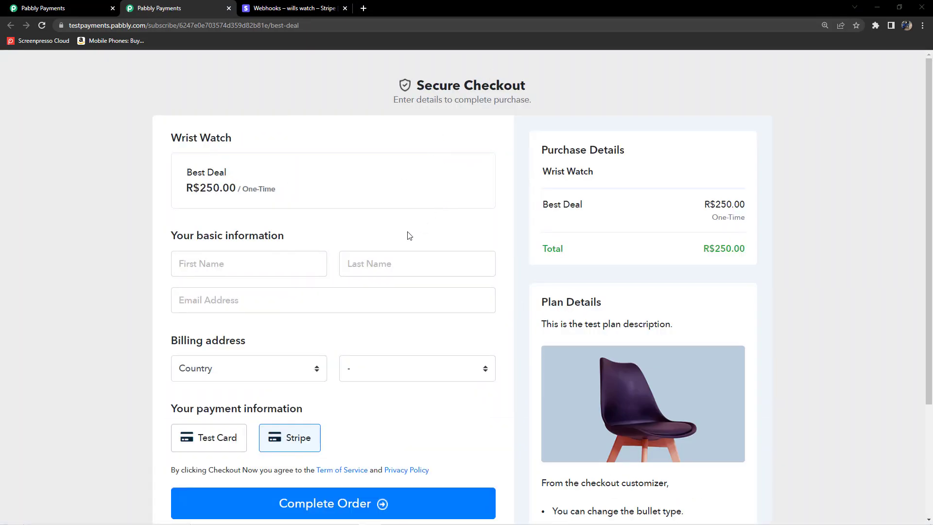
scroll(346, 265, down, 2)
scroll(312, 248, up, 2)
scroll(290, 264, down, 1)
scroll(316, 388, down, 1)
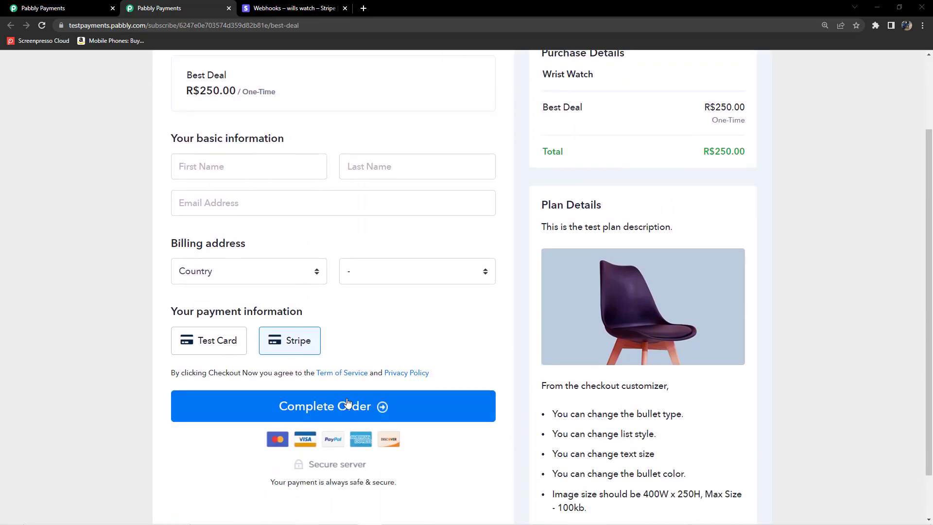
scroll(289, 224, up, 2)
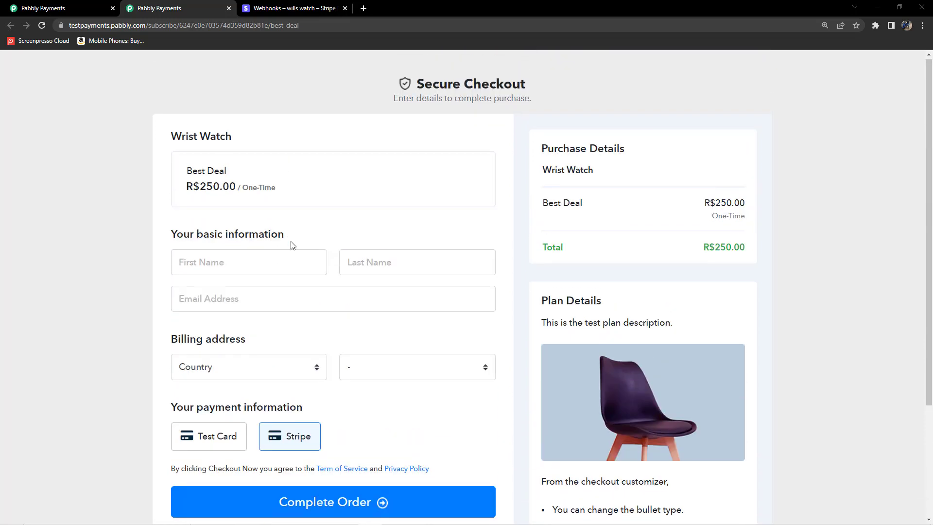
Step: Fill in the customer's first name, last name and email address on the checkout page
click(229, 264)
click(254, 294)
click(406, 264)
click(376, 290)
click(229, 303)
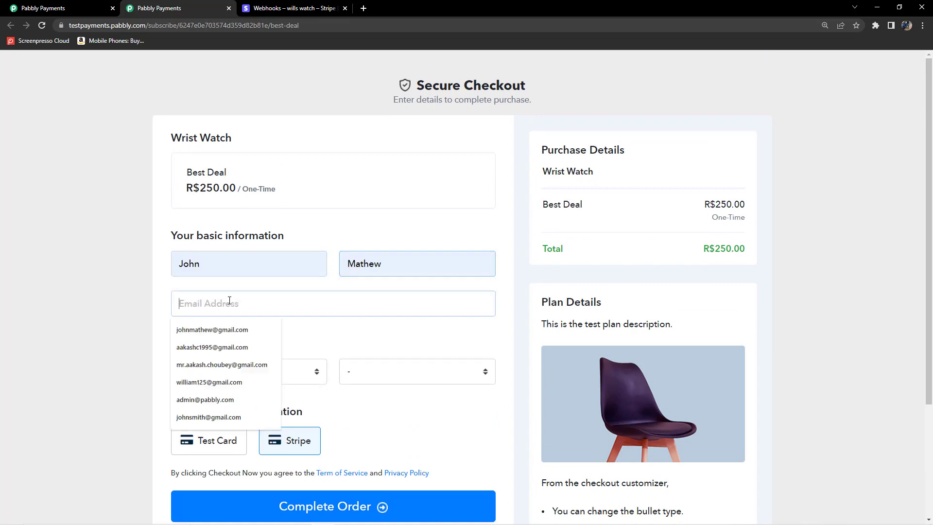
click(254, 417)
Step: Set the billing country to Brazil and the state to Mato Grosso, and complete the order with Stripe as the payment option
click(298, 369)
text(br)
click(301, 356)
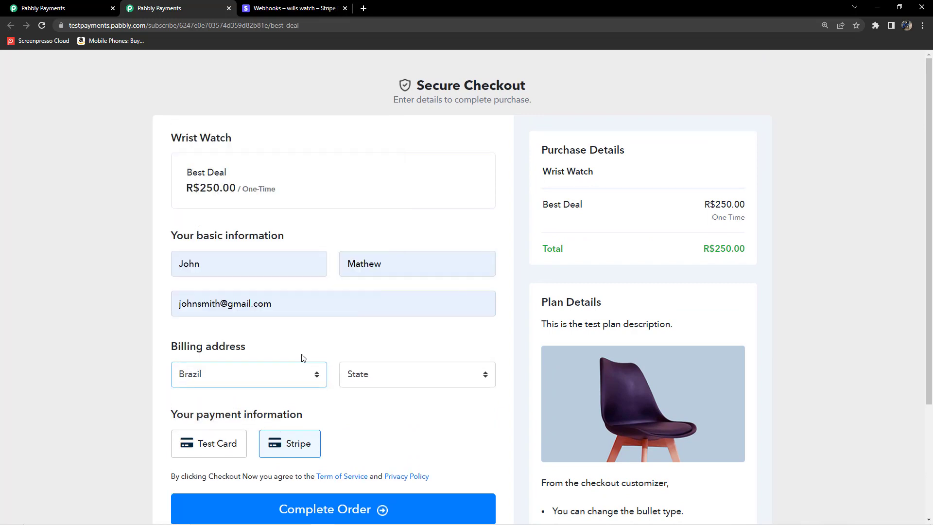
click(417, 374)
click(418, 273)
click(345, 510)
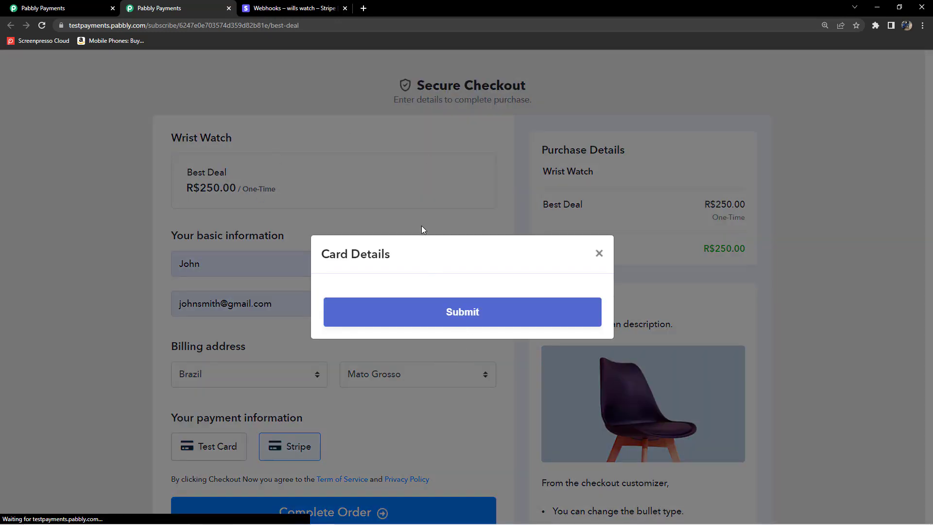
Step: Choose Boleto as the payment method and fill in the CPF/CNPJ number, the customer's email and full name
click(506, 193)
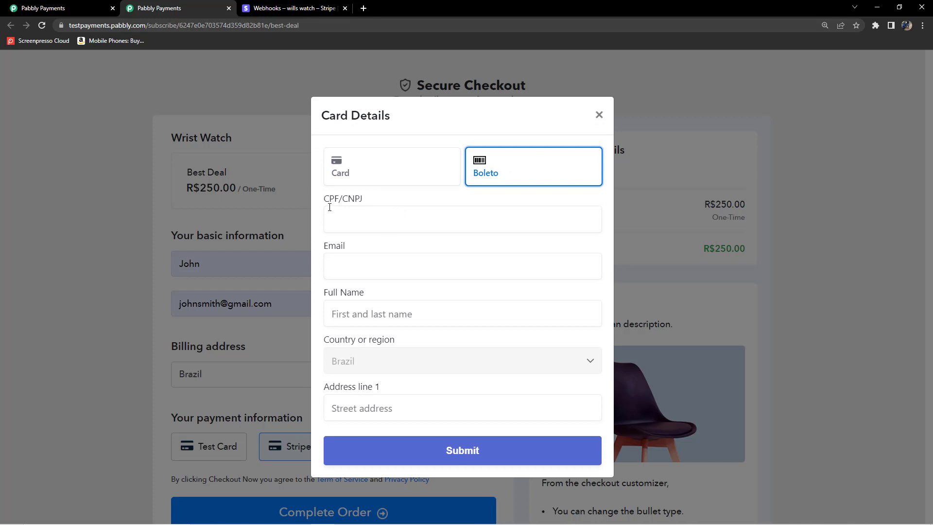
click(392, 218)
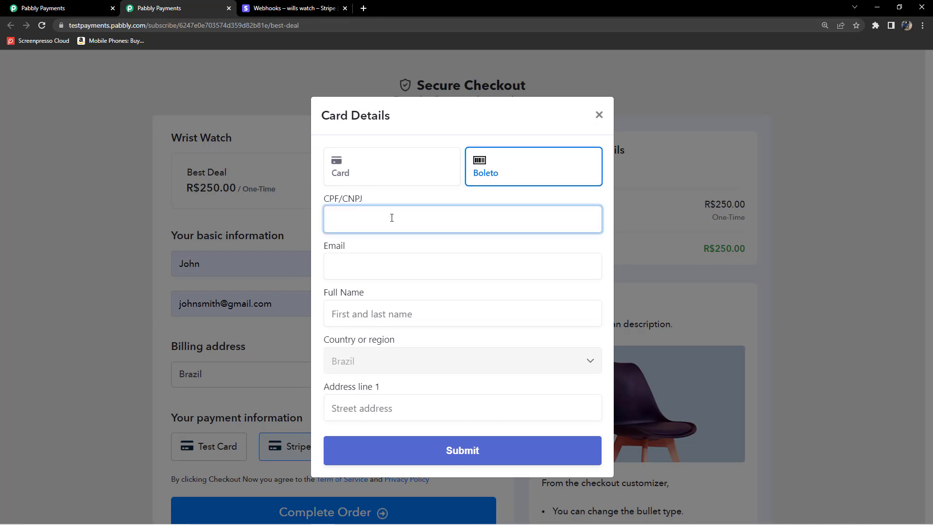
text(000.000.000-00)
click(434, 260)
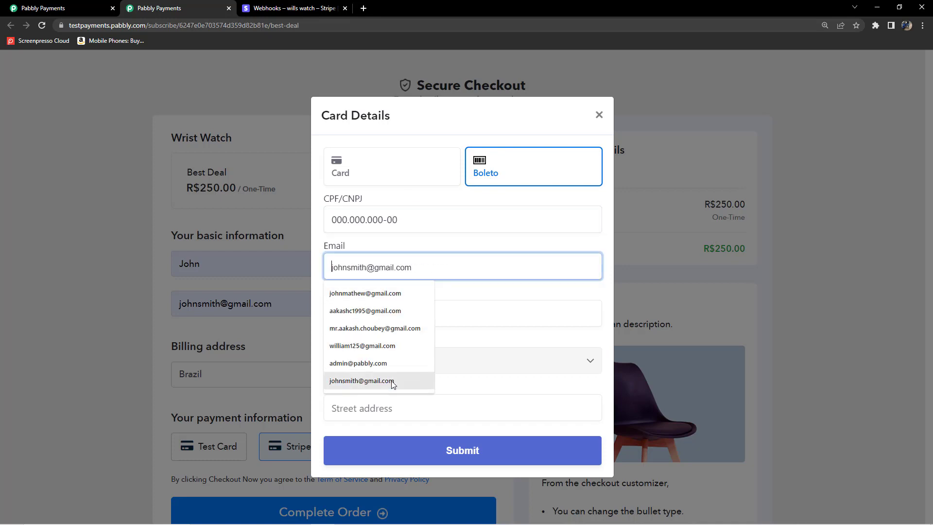
click(390, 381)
click(410, 316)
text(adam)
Step: Enter the street address and city in the Boleto form and select Distrito Federal as the state
click(424, 406)
text(street no 9)
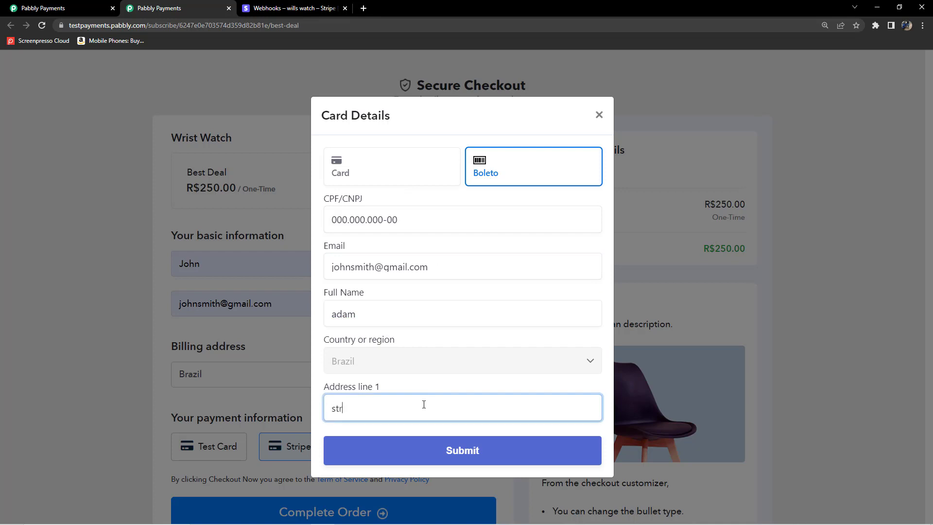
scroll(424, 393, down, 2)
click(425, 388)
text(brasil)
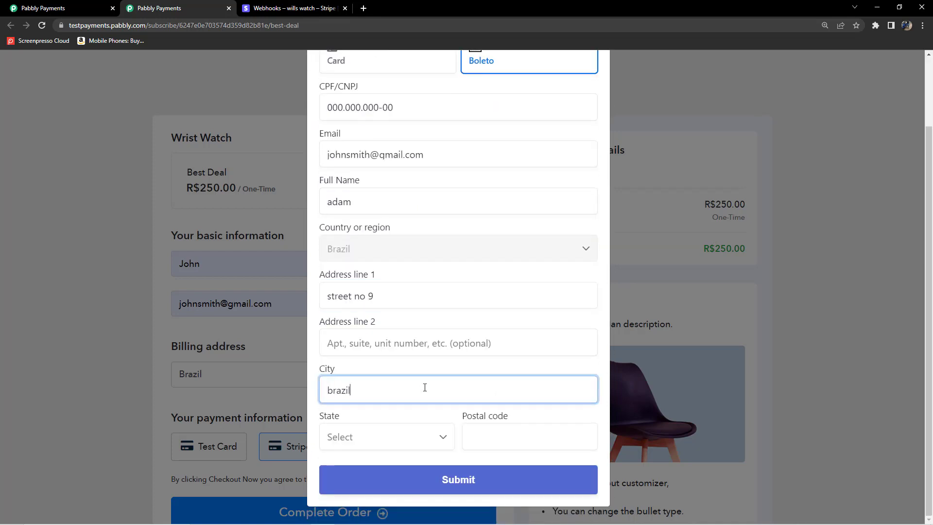
click(428, 440)
click(404, 254)
Step: Copy the postal code from the Notepad notes into the Boleto form's Postal code field and submit the payment details
key(Tab)
click(346, 516)
drag(37, 437, 2, 437)
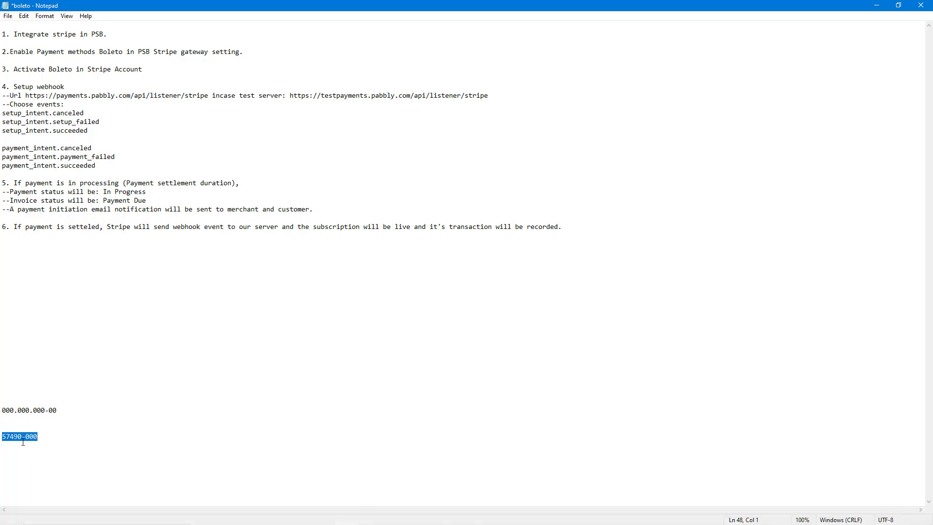
key(ctrl+c)
click(366, 516)
key(ctrl+v)
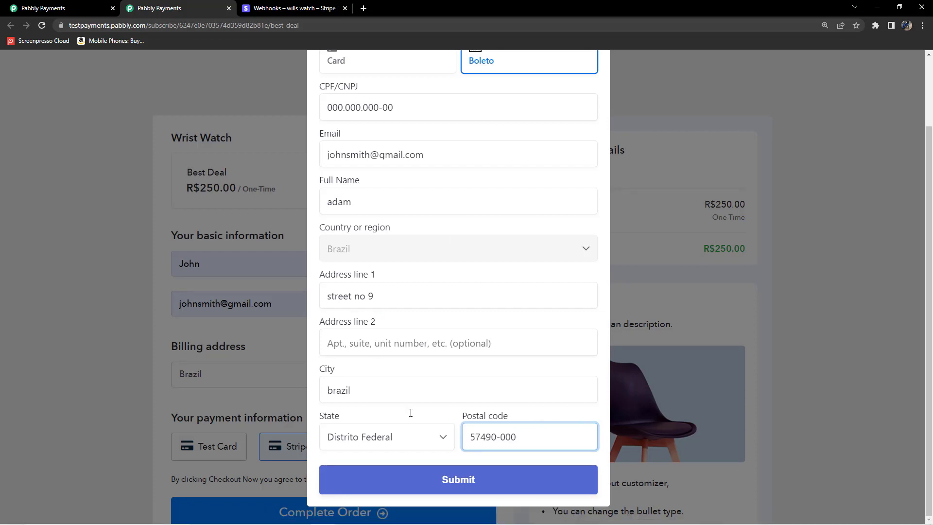
click(477, 482)
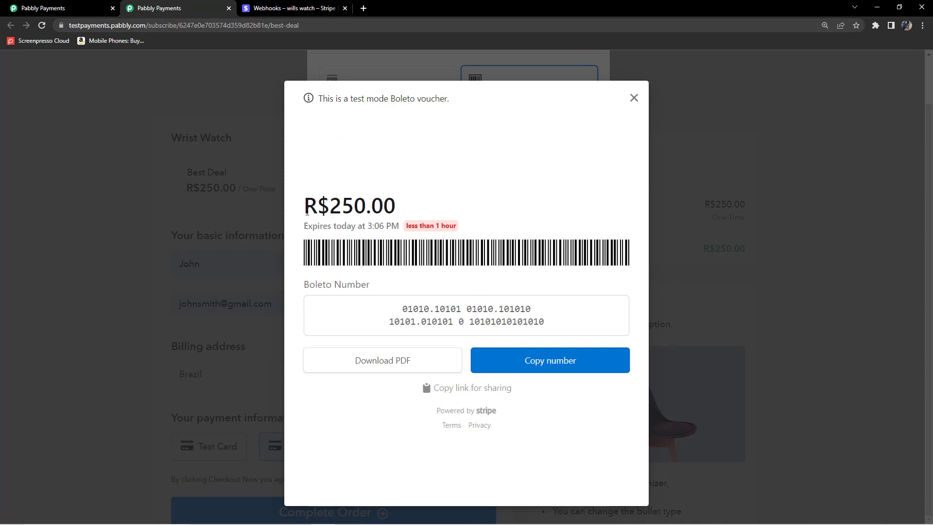
Step: Check the payment amount and the expiry time on the test mode Boleto voucher
drag(304, 207, 401, 216)
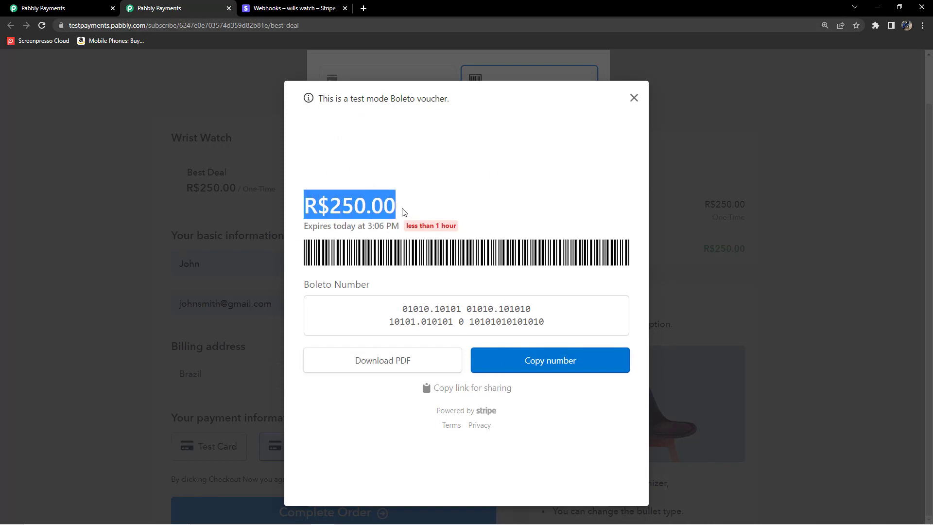
click(403, 213)
drag(304, 209, 407, 212)
click(417, 232)
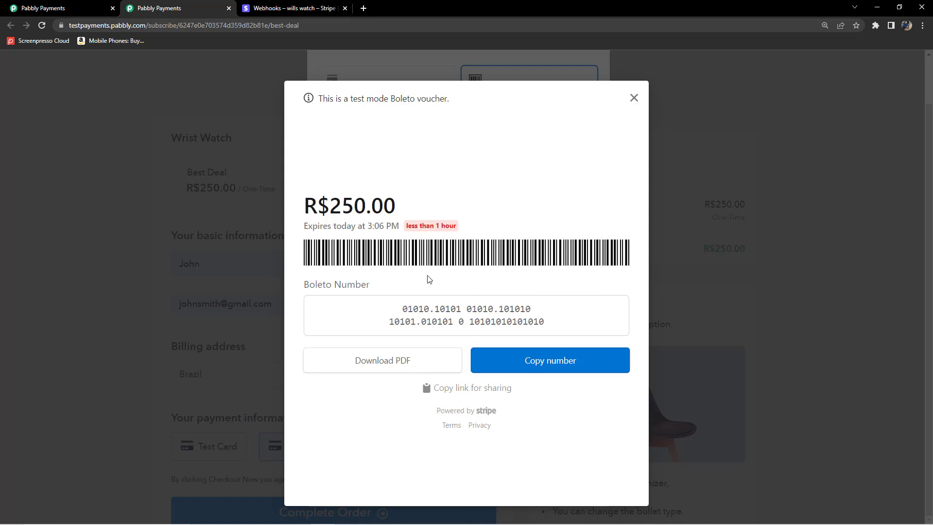
drag(411, 225, 456, 228)
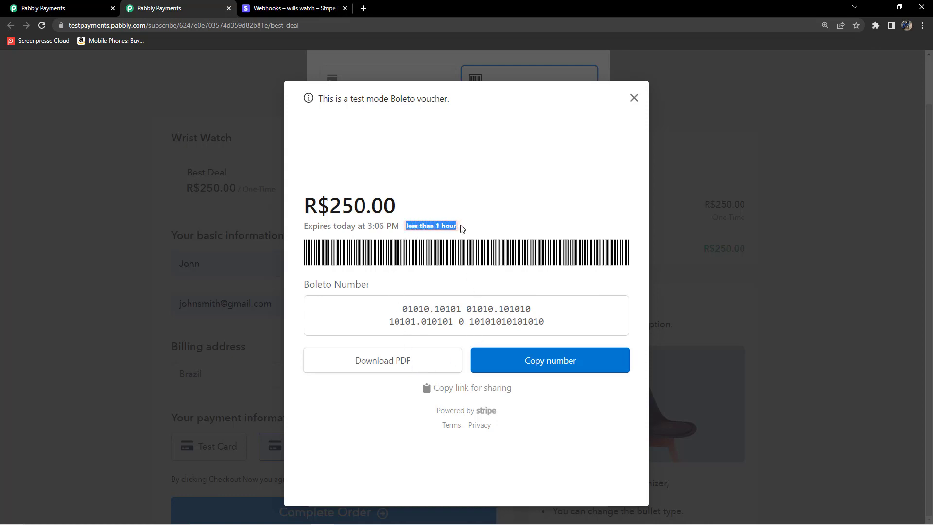
click(462, 228)
Step: Close the Boleto voucher and read the purchase confirmation message on the checkout page
click(634, 101)
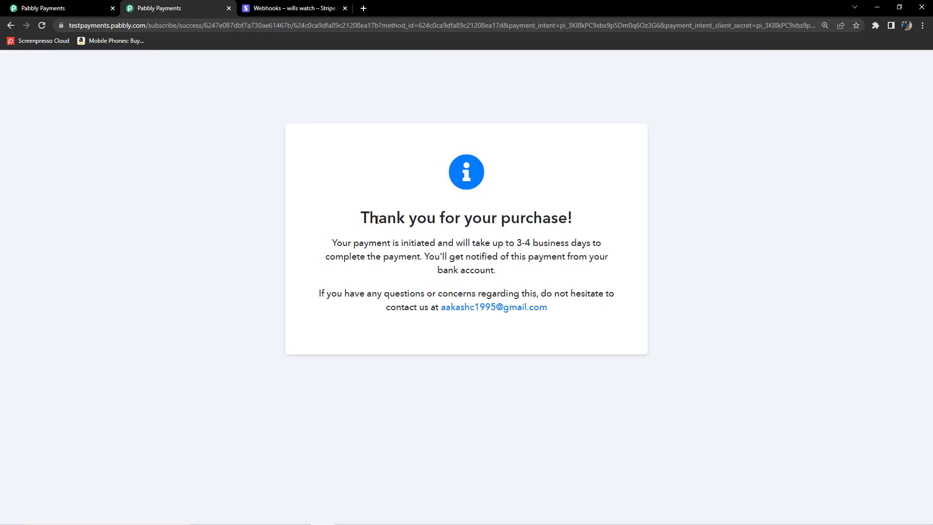
drag(366, 219, 597, 242)
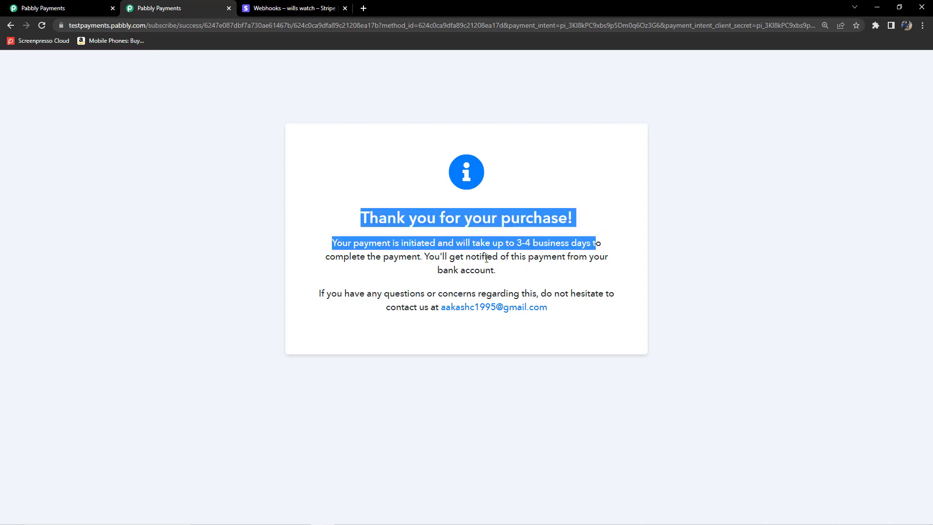
click(349, 253)
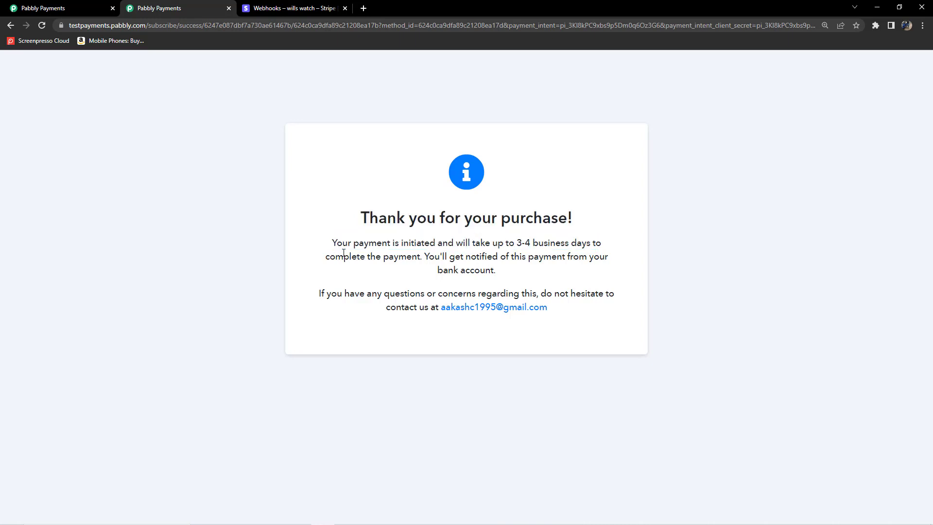
Step: Return to the Pabbly admin pages, reload them and check the newest subscription's status in the Subscription section
click(67, 7)
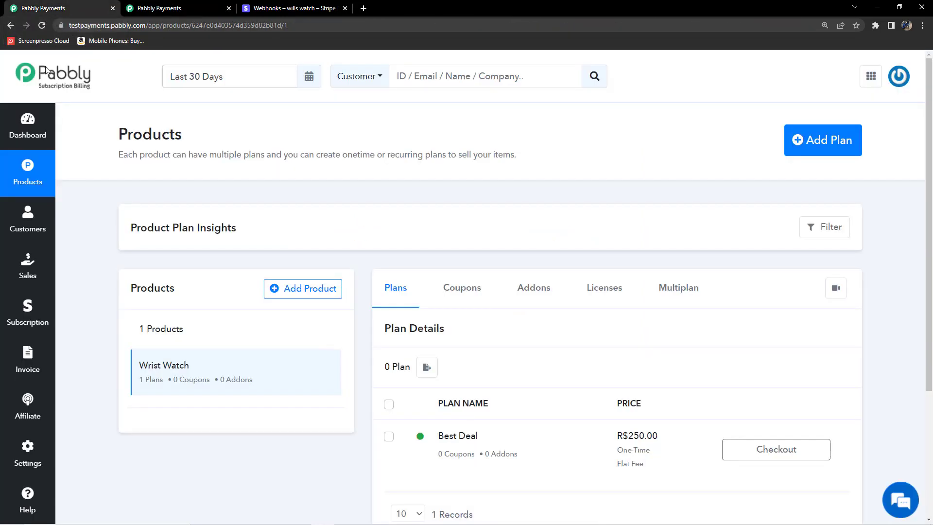
click(41, 27)
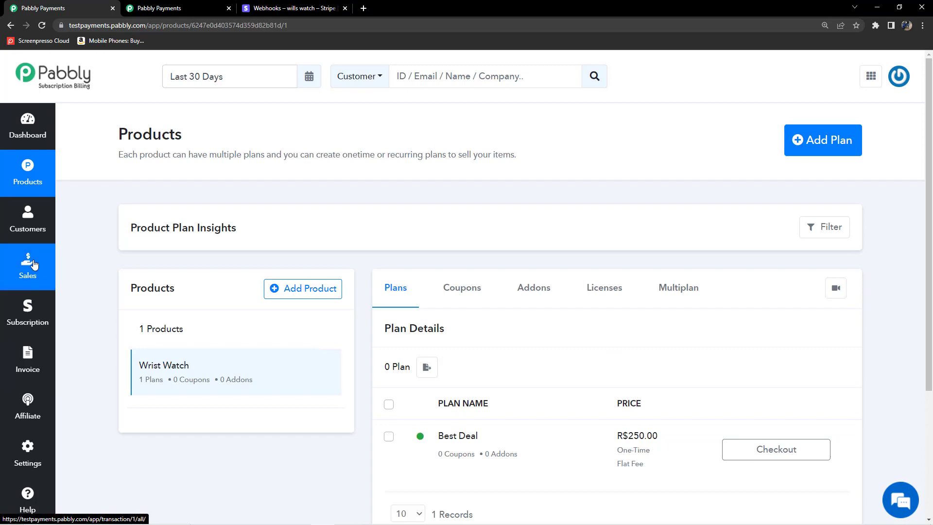
click(35, 318)
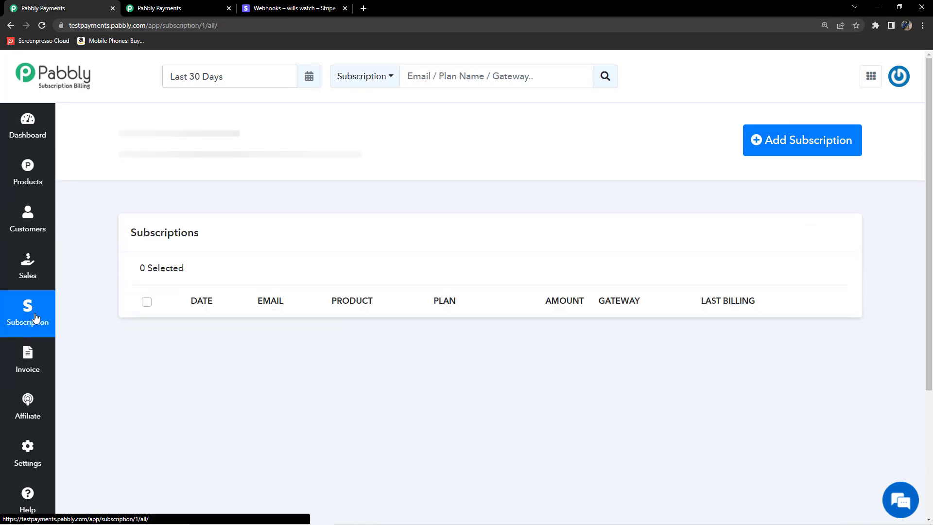
scroll(64, 303, down, 1)
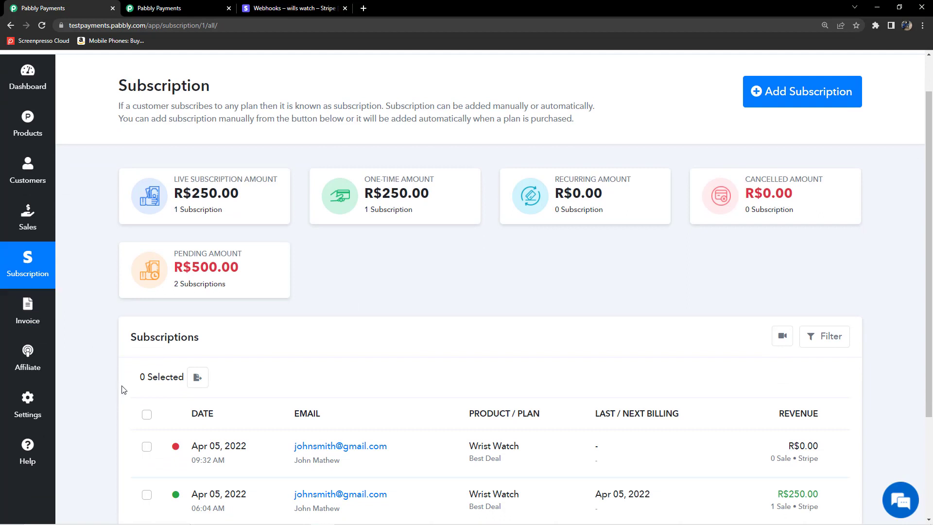
scroll(125, 400, down, 1)
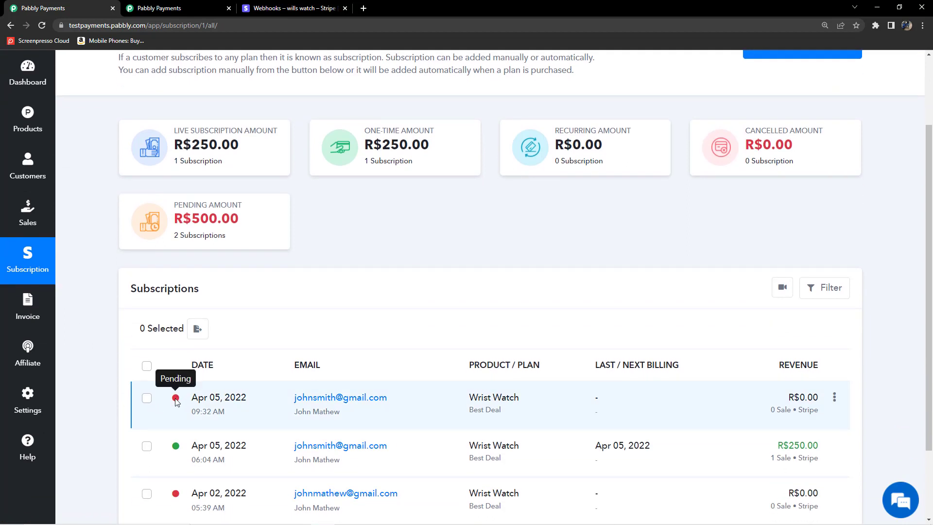
scroll(81, 300, up, 2)
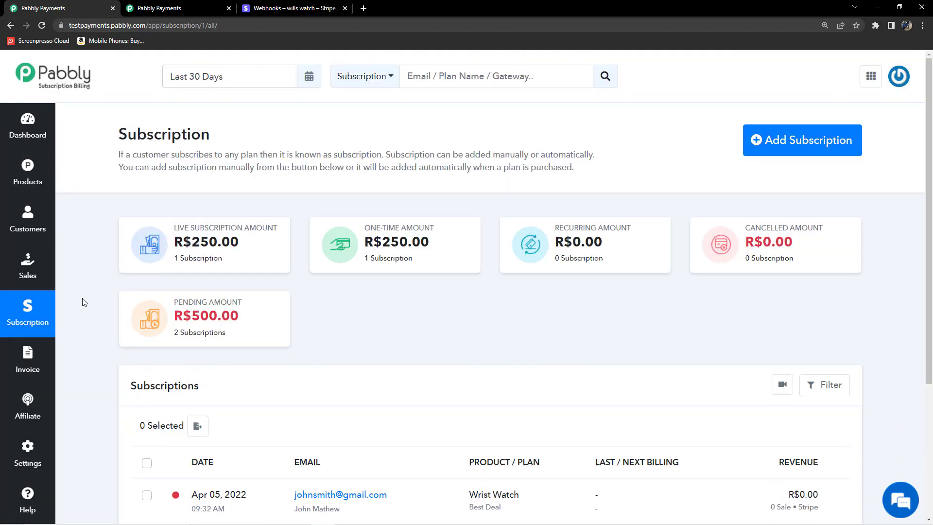
Step: Review the subscription amount summaries and the entries in the Subscriptions list
scroll(93, 313, down, 1)
scroll(129, 375, up, 1)
scroll(152, 421, down, 1)
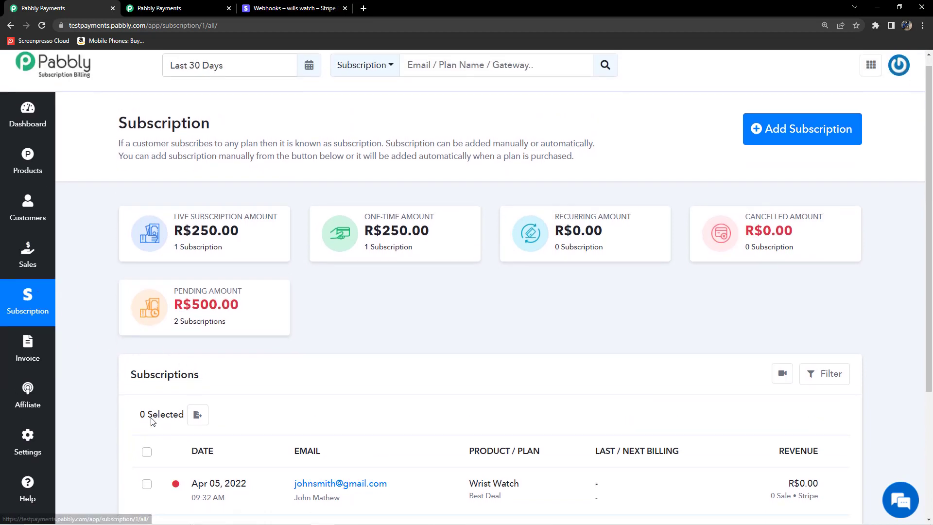
scroll(152, 421, down, 2)
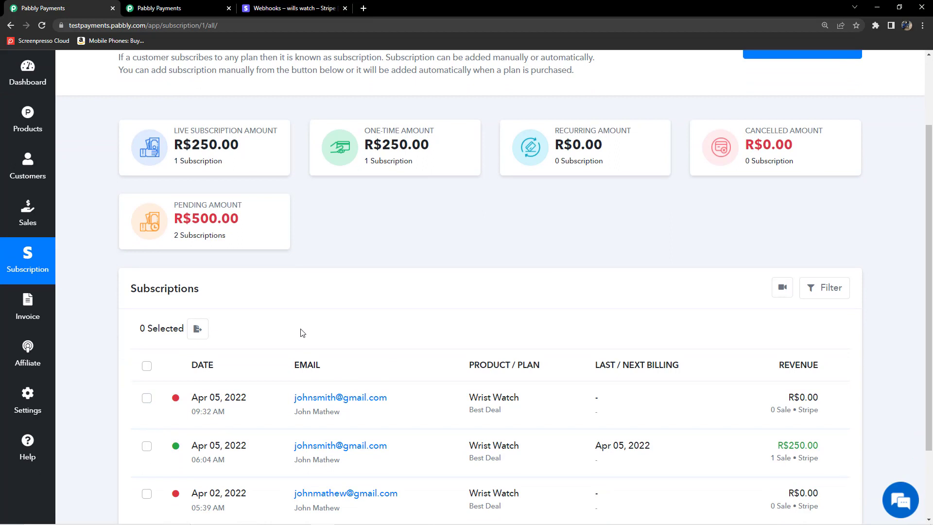
scroll(301, 337, down, 2)
scroll(301, 343, up, 3)
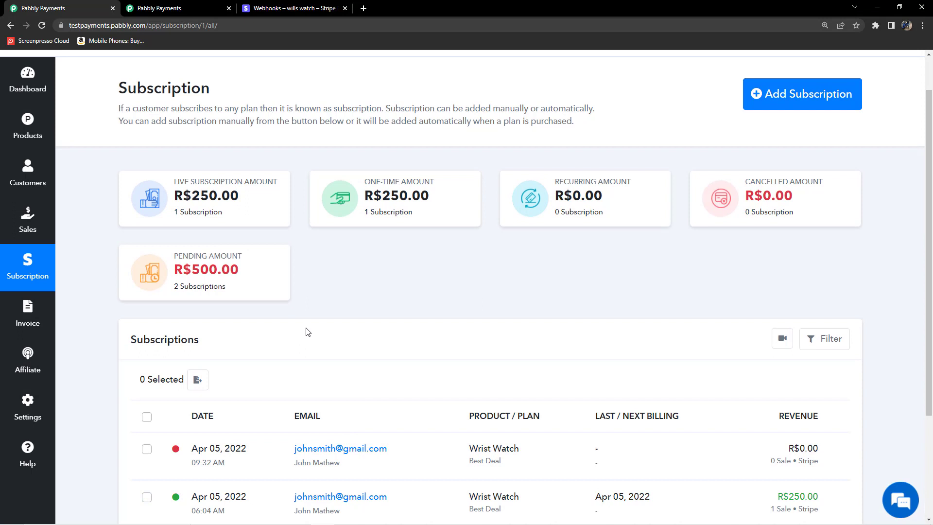
scroll(178, 338, down, 1)
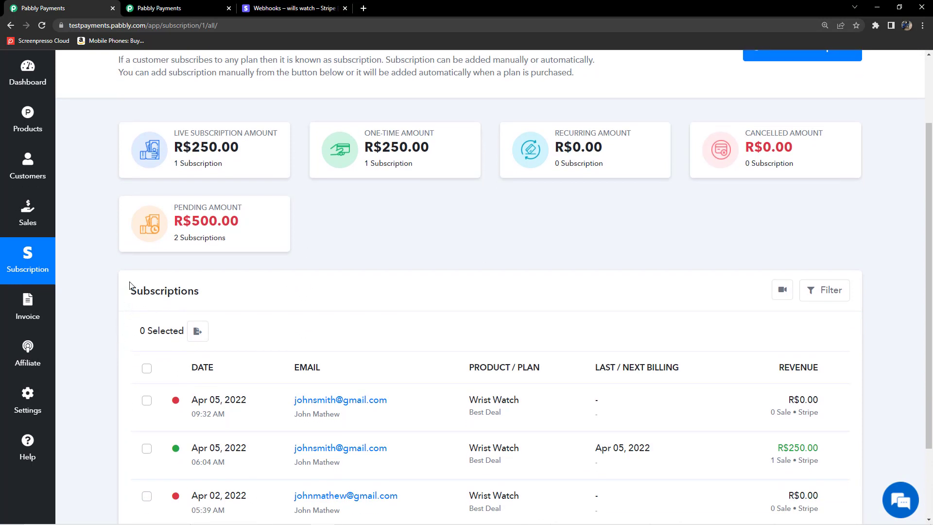
drag(141, 290, 209, 302)
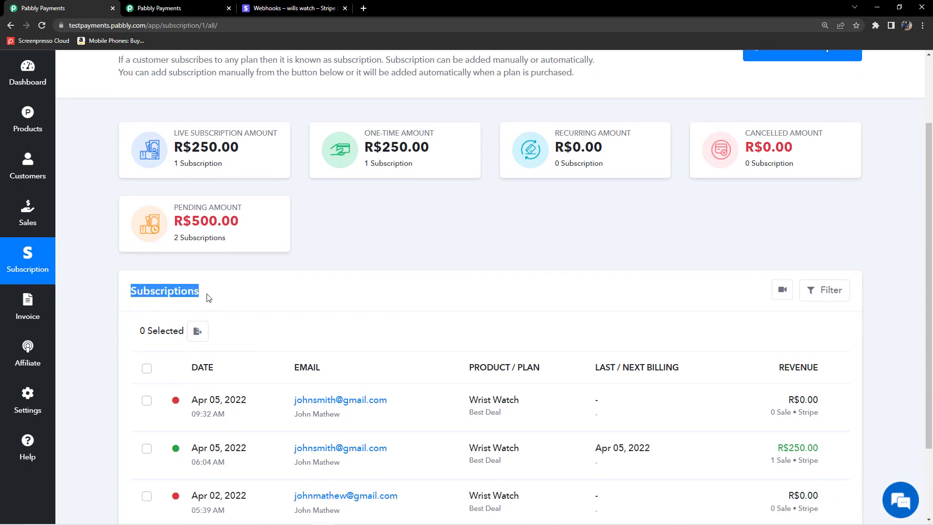
click(203, 296)
scroll(70, 302, down, 2)
Step: Check the status of the newest Wrist Watch order in the Invoice list and in the Sales list
click(40, 311)
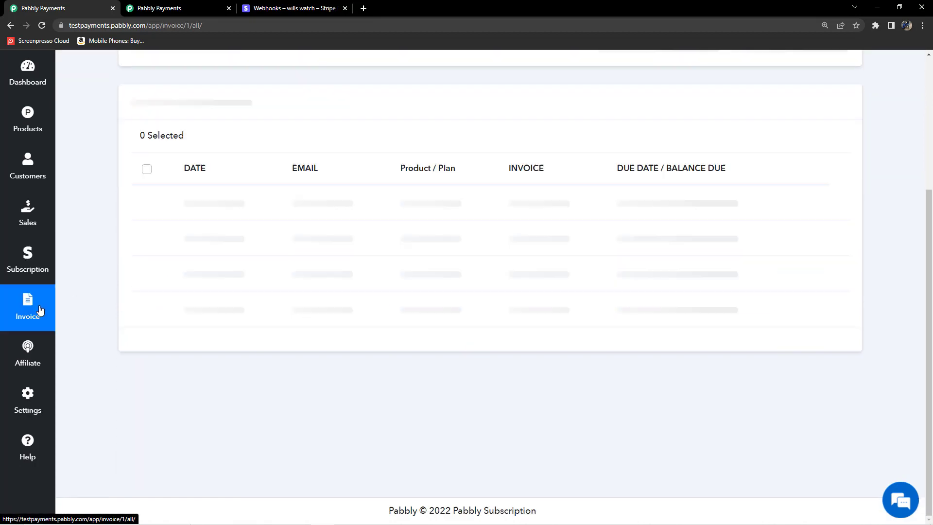
scroll(156, 367, up, 3)
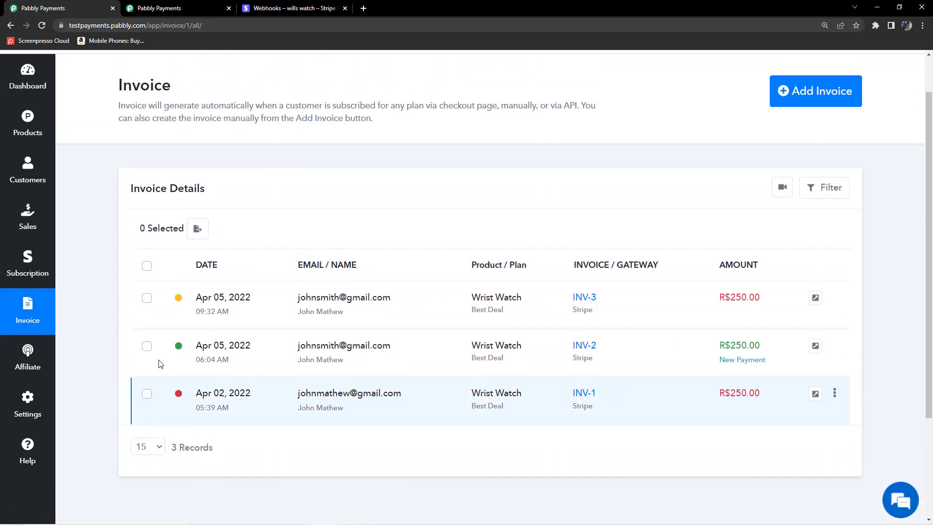
click(38, 221)
mouse_move(168, 366)
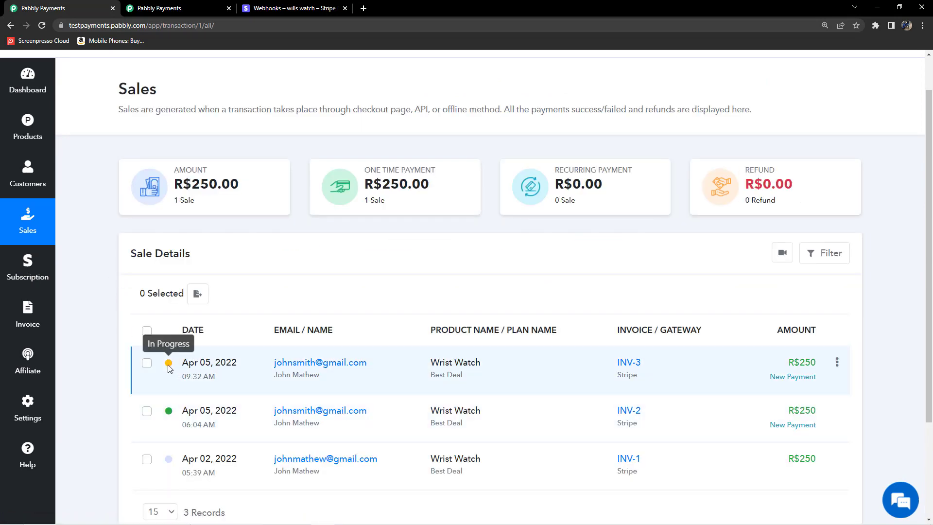
scroll(111, 360, up, 1)
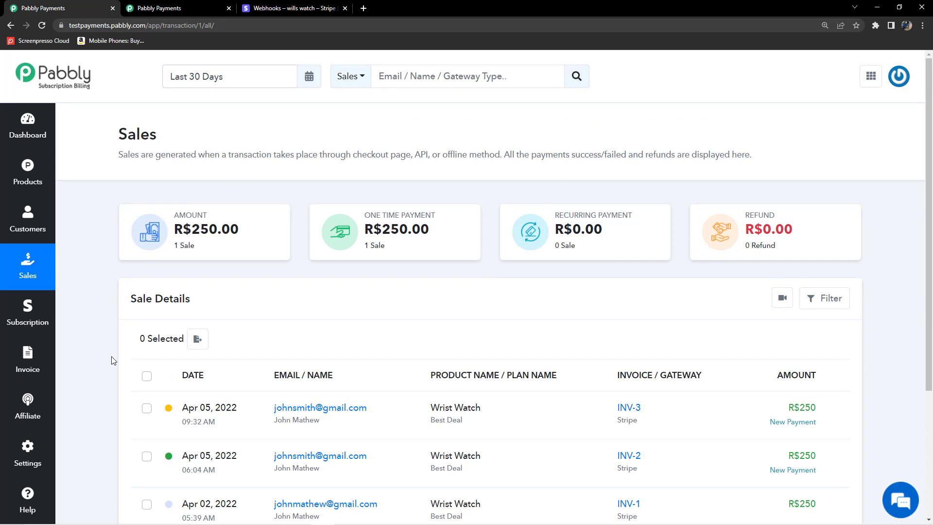
Step: Refresh the billing data and recheck the newest subscription's payment status in the Subscriptions list
key(F5)
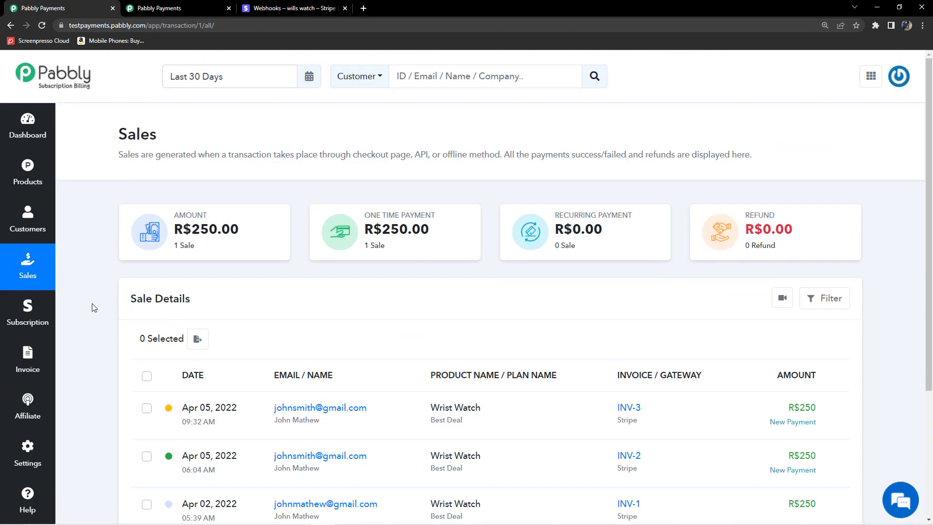
click(39, 27)
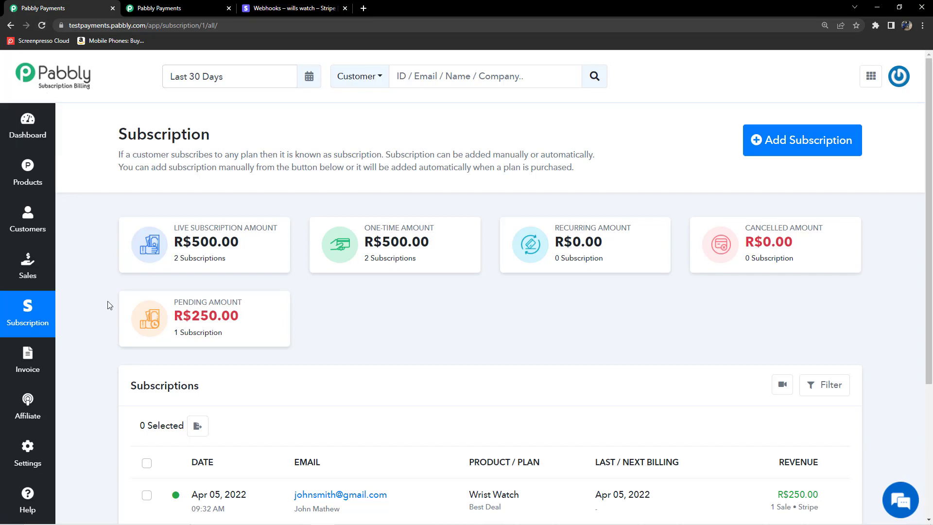
scroll(246, 257, down, 4)
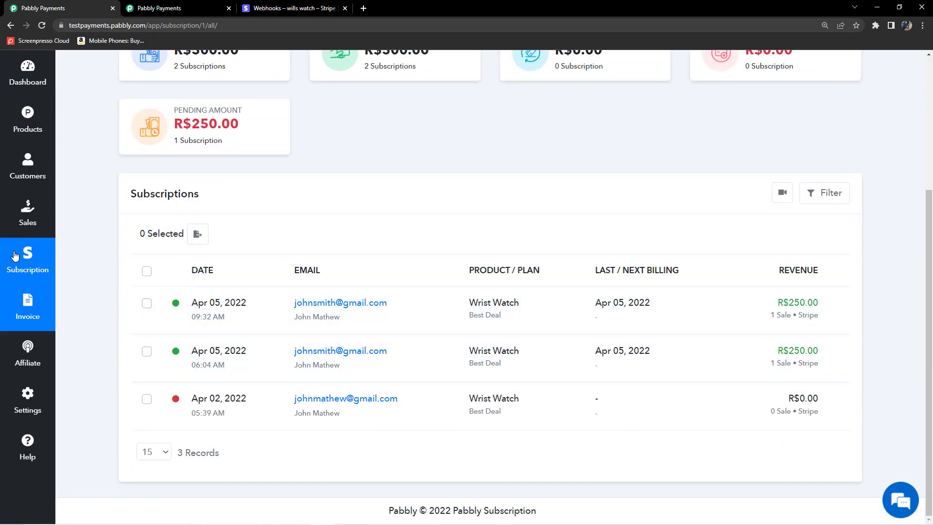
Step: Recheck the payment status of the newest order, INV-3, in the refreshed Sales and Invoice lists
click(30, 223)
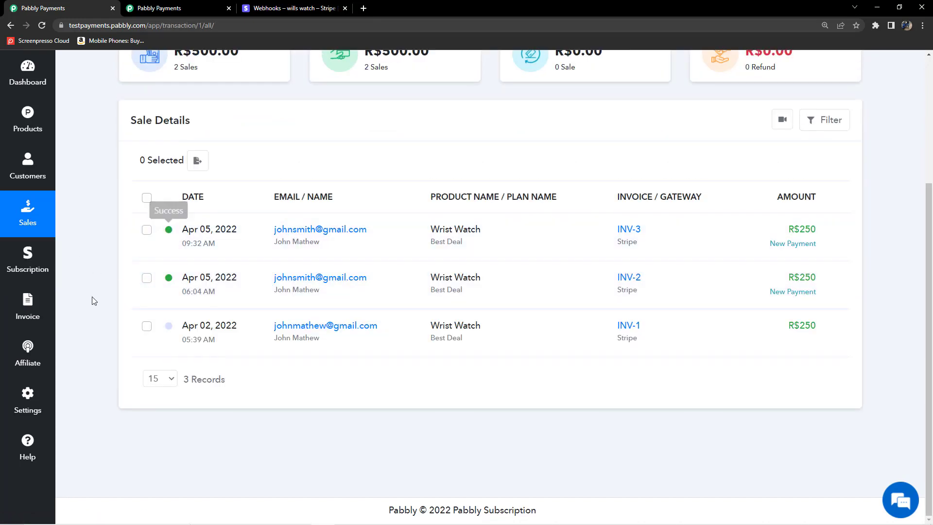
click(38, 311)
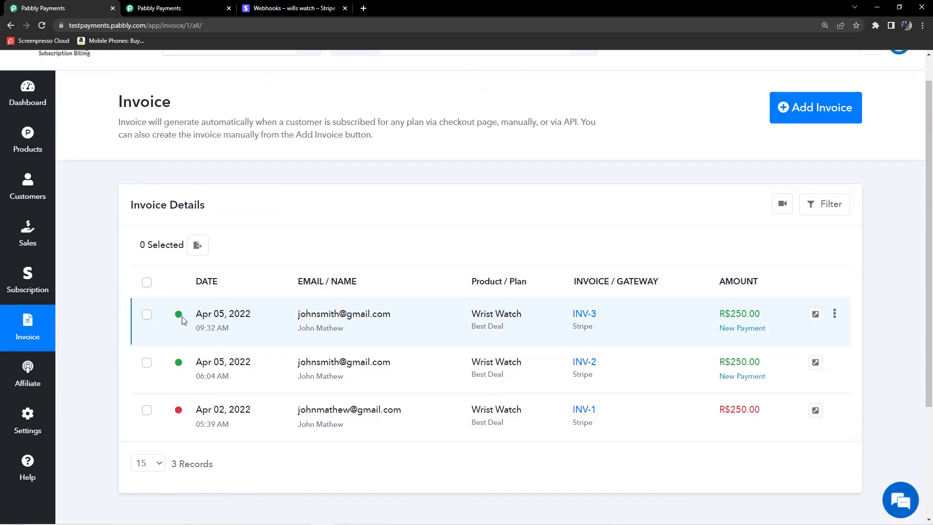
scroll(80, 265, up, 2)
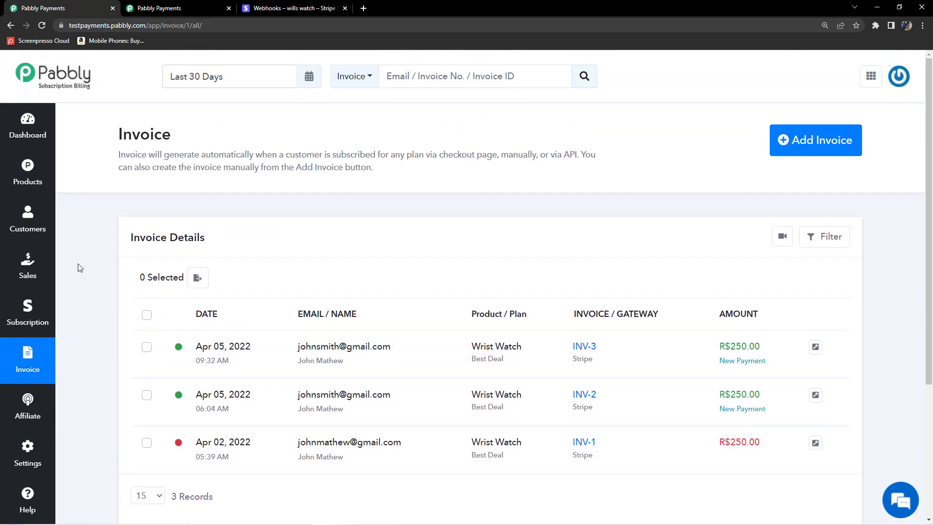
scroll(63, 324, down, 3)
scroll(76, 328, up, 2)
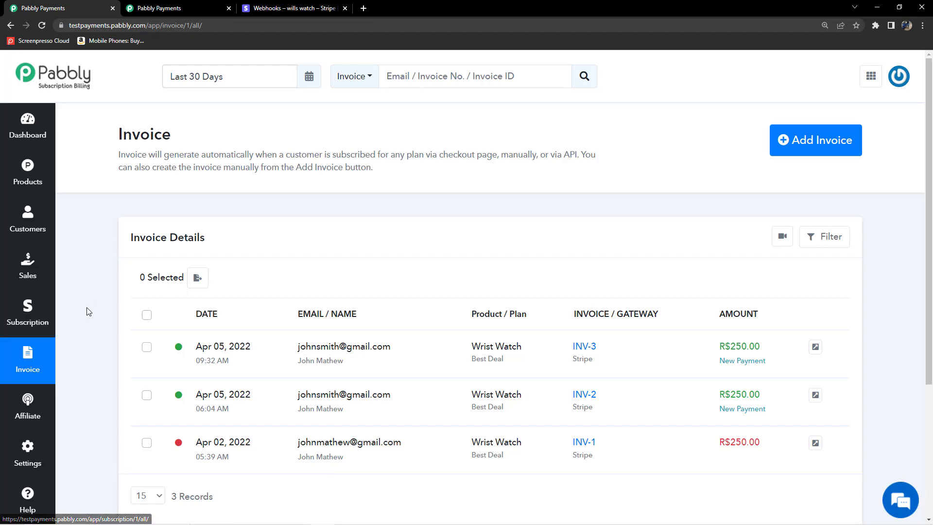
scroll(93, 340, down, 2)
scroll(108, 379, up, 2)
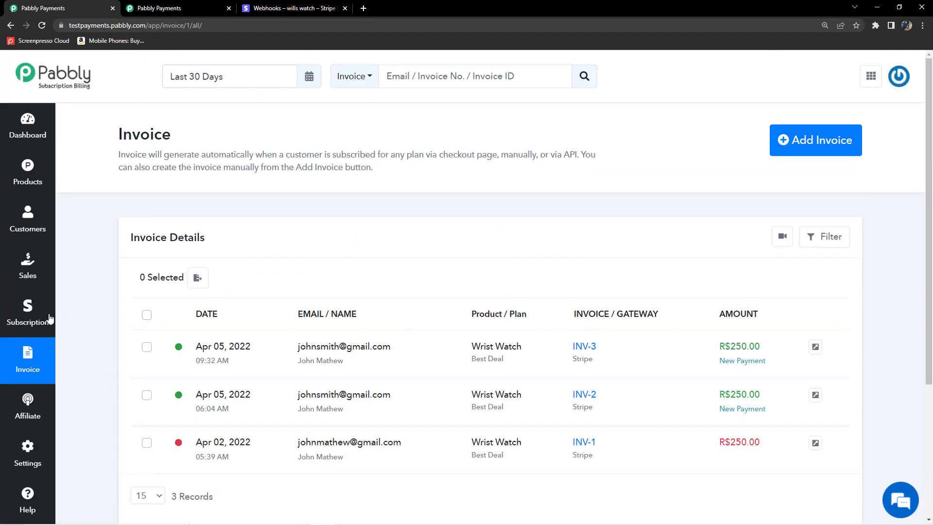
scroll(91, 354, down, 2)
scroll(94, 364, up, 2)
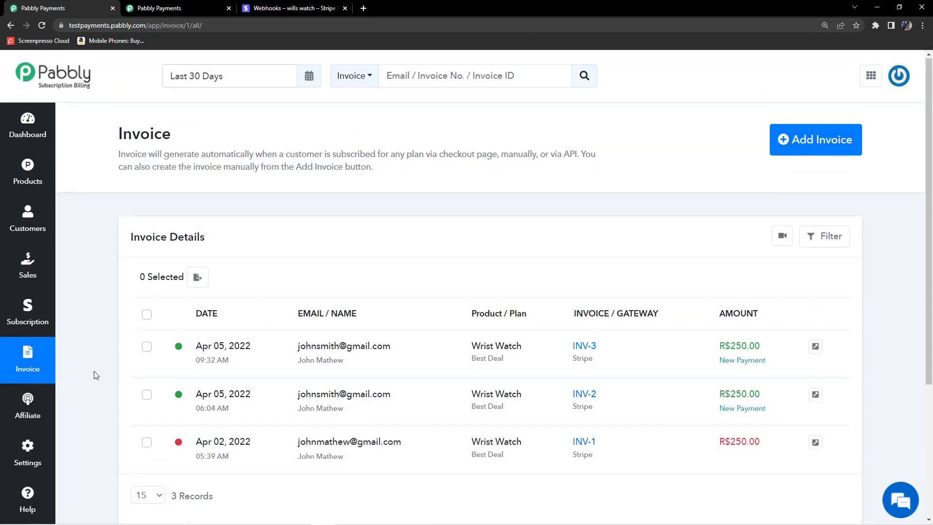
scroll(95, 374, down, 3)
scroll(94, 375, up, 3)
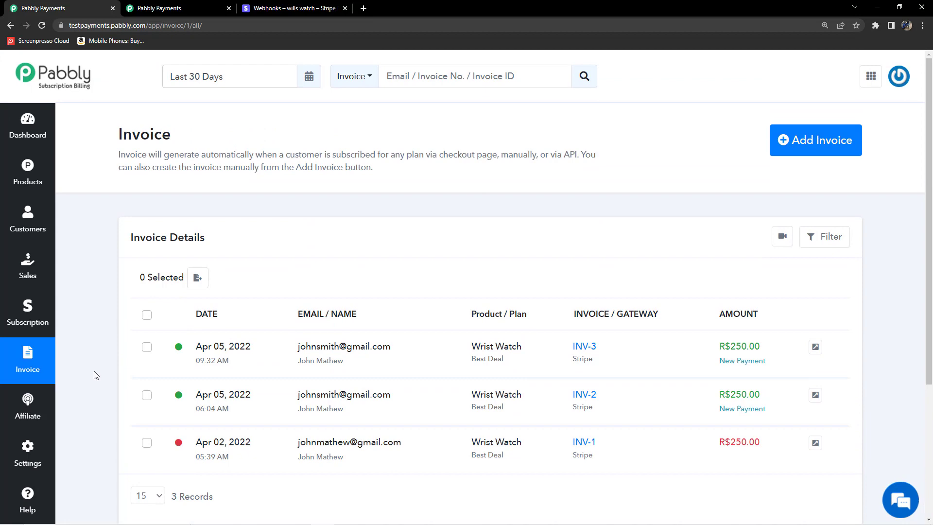
scroll(96, 373, down, 4)
scroll(96, 372, up, 4)
scroll(98, 319, down, 4)
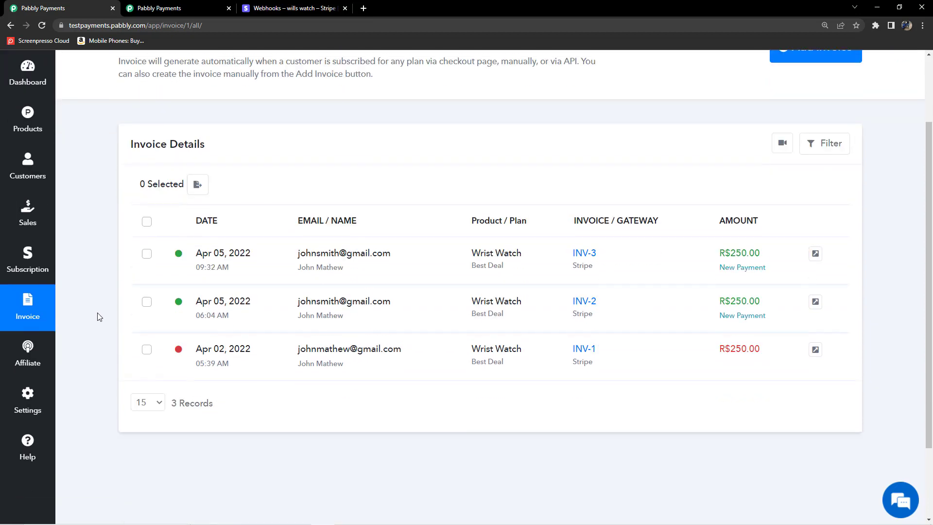
Step: Open the Help page and view its support forum and tutorial options
click(38, 448)
scroll(456, 281, up, 3)
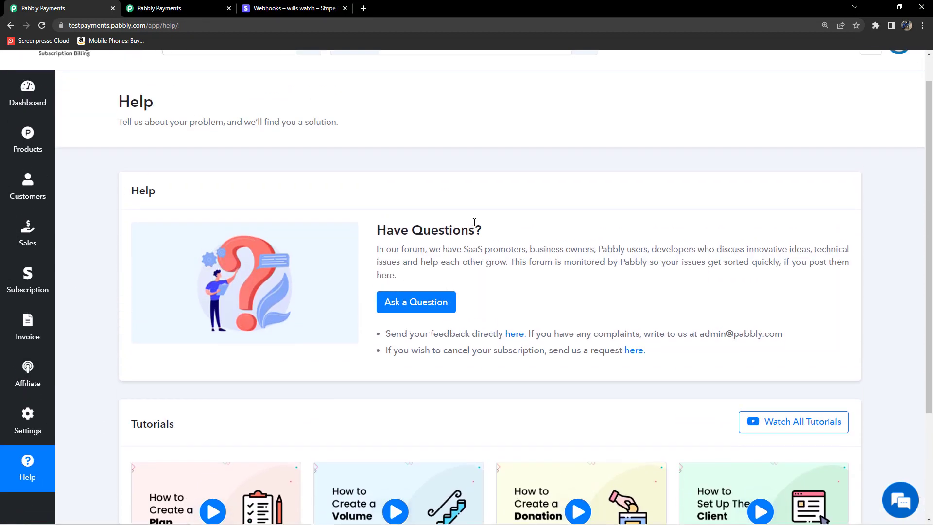